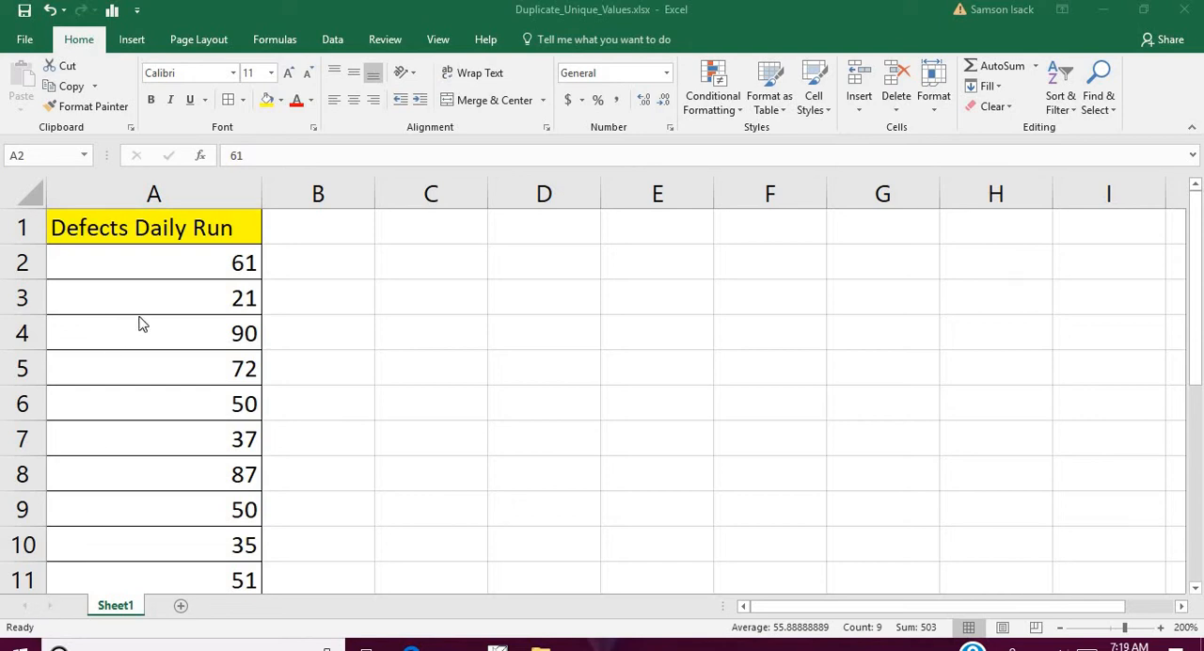
- Examine the Defects Daily Run values in column A
click(208, 229)
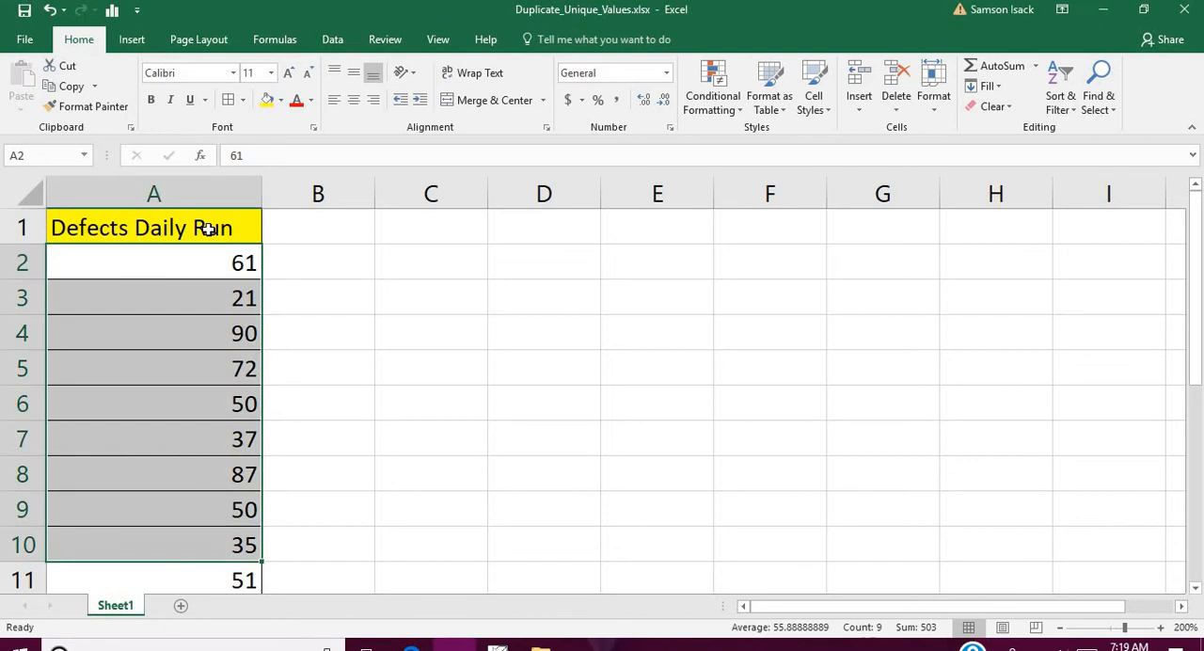
click(186, 266)
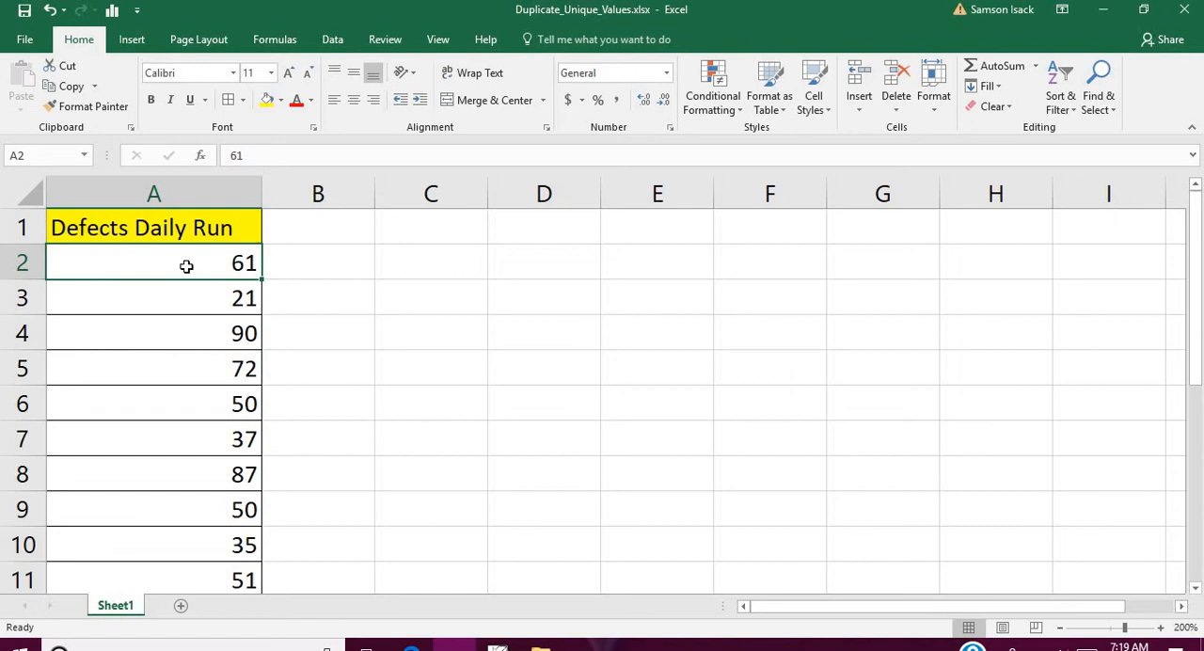
drag(174, 266, 165, 534)
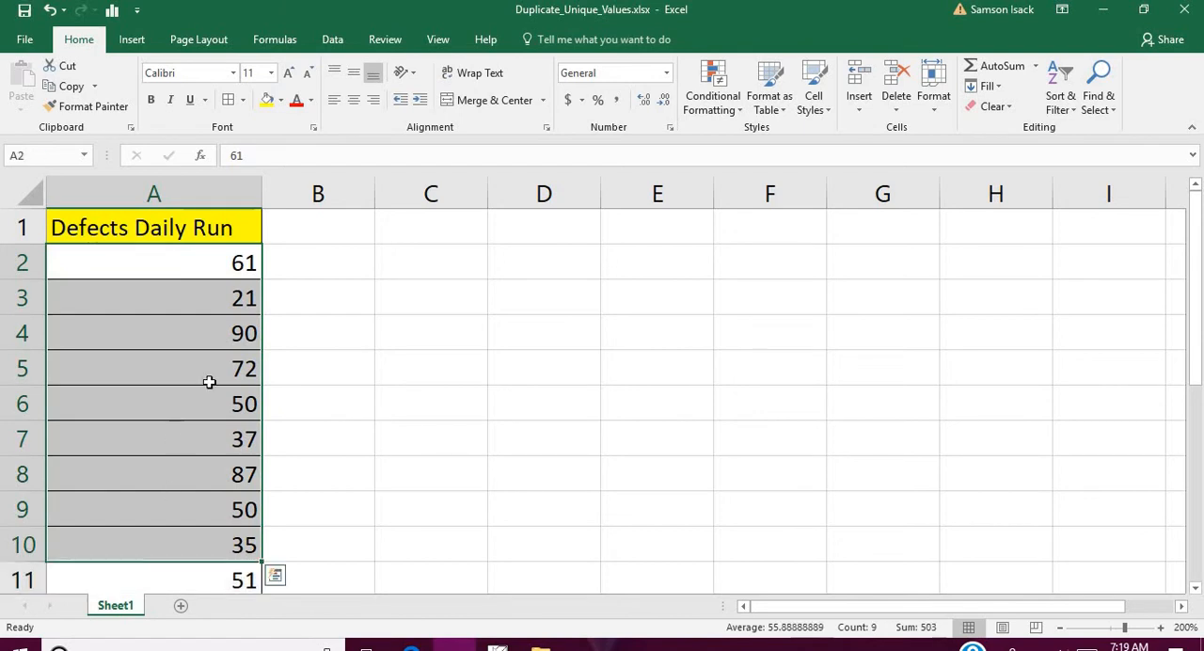
click(222, 267)
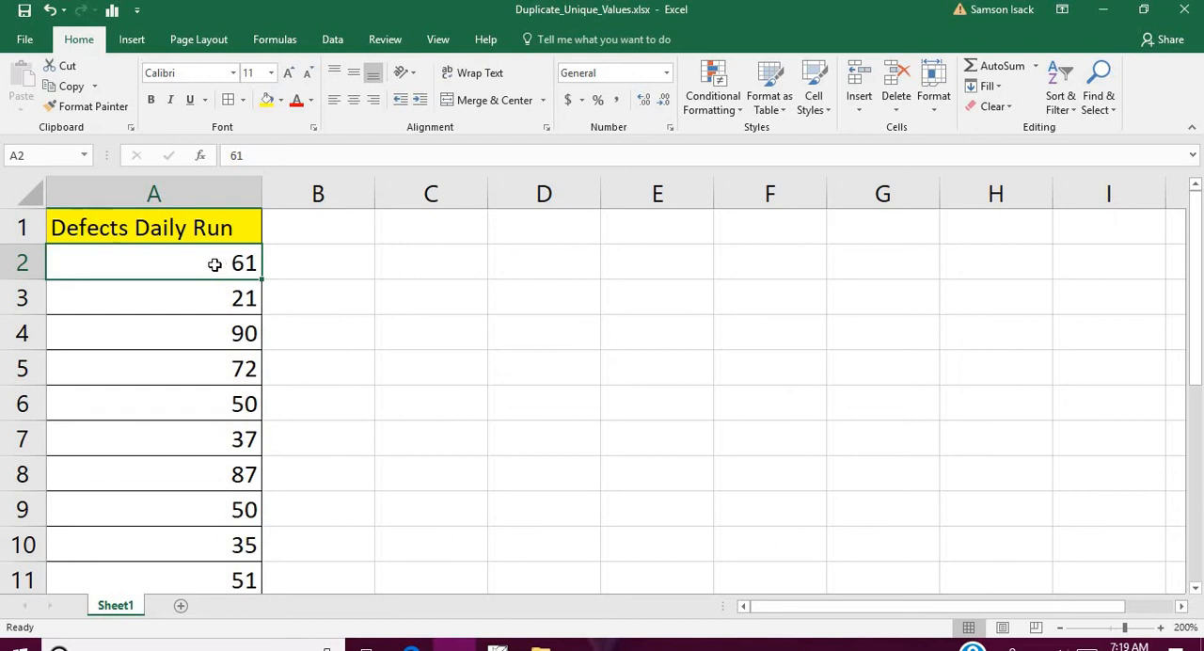
drag(212, 265, 180, 571)
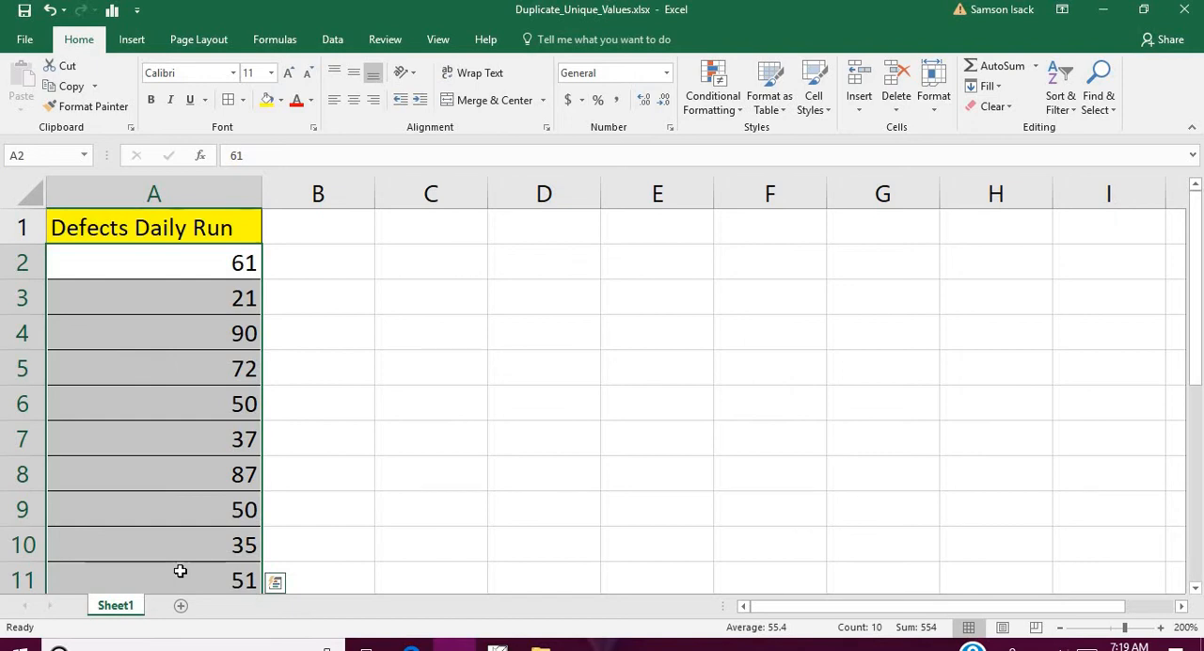
click(222, 261)
click(246, 231)
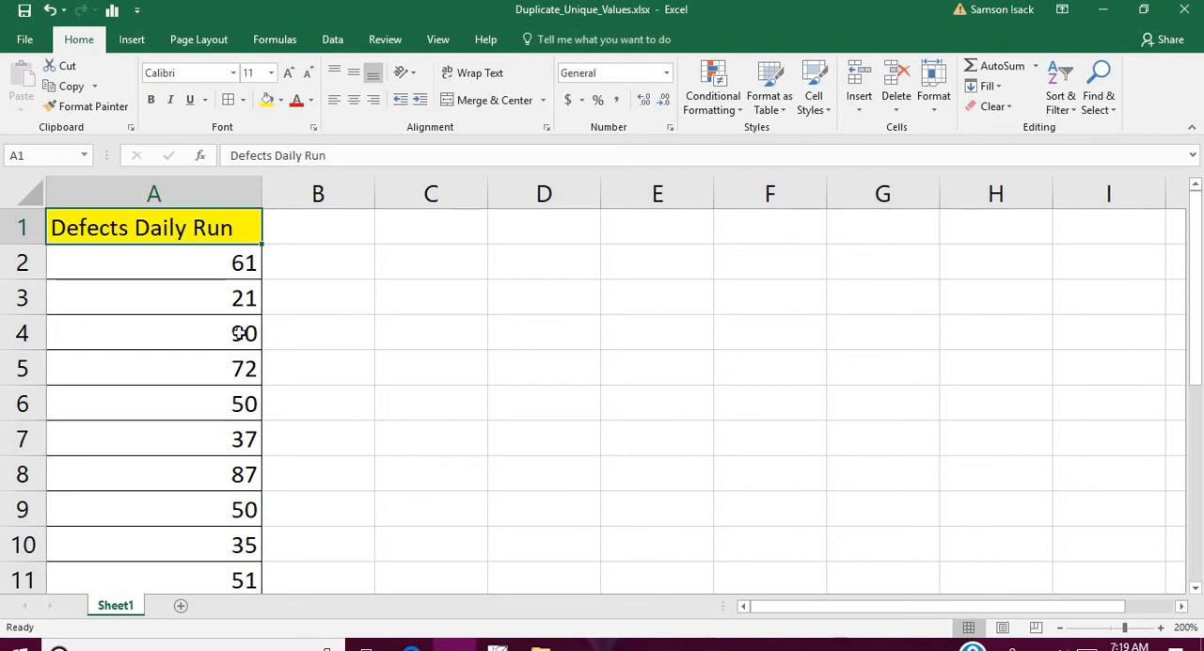
click(201, 194)
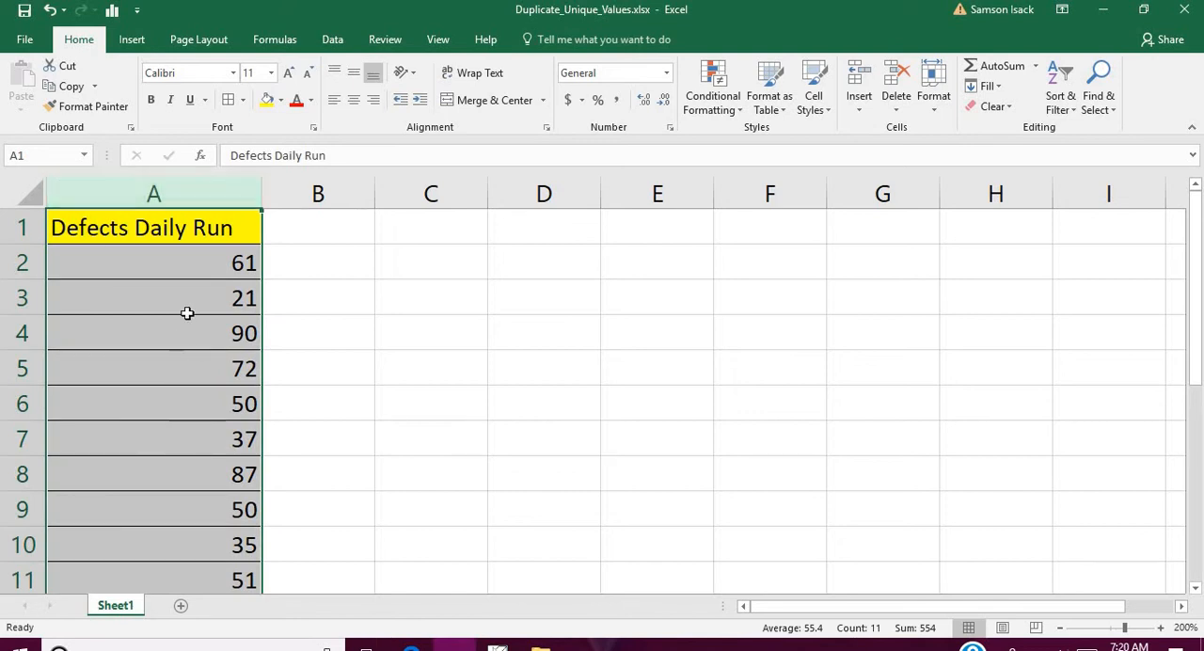
- Start a Duplicate Values highlighting rule for cells A2:A11 and keep it set to Duplicate values
drag(198, 262, 210, 548)
mouse_move(1198, 220)
mouse_down()
mouse_move(1198, 237)
mouse_move(1198, 218)
mouse_up()
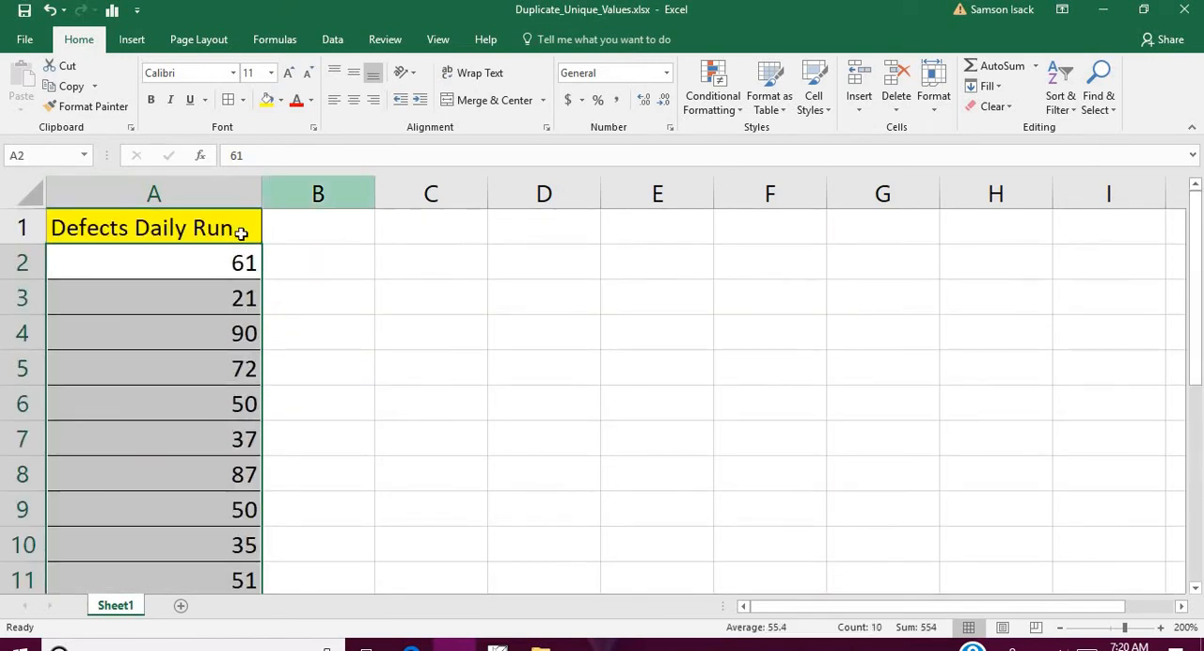
click(735, 100)
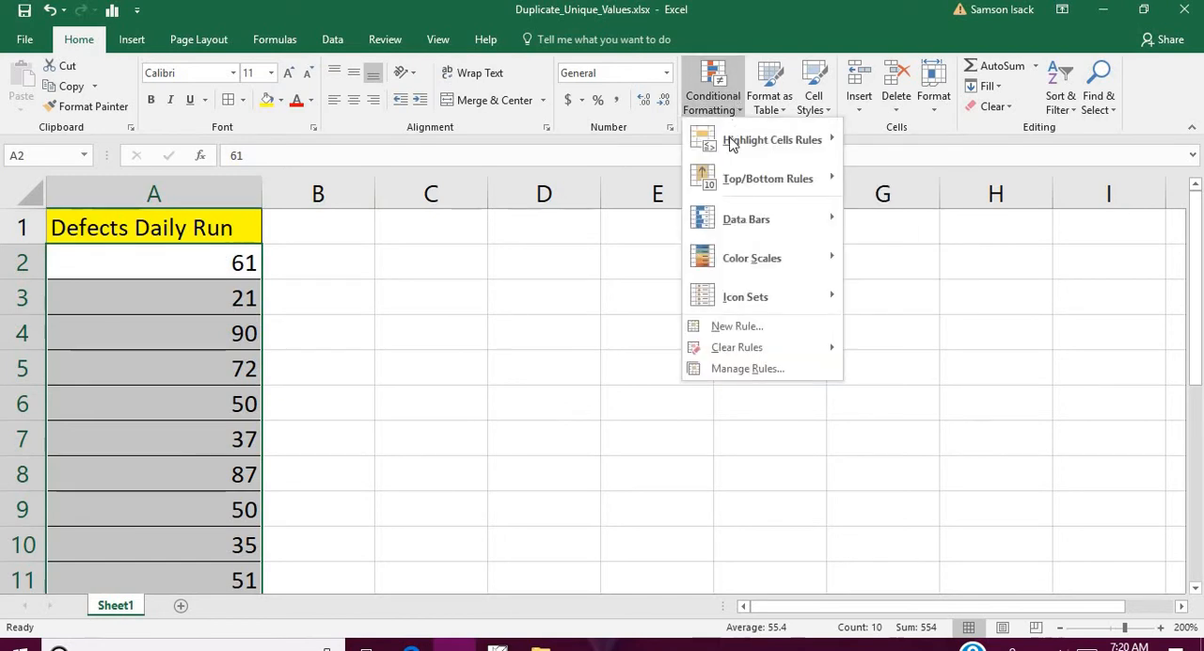
mouse_move(741, 153)
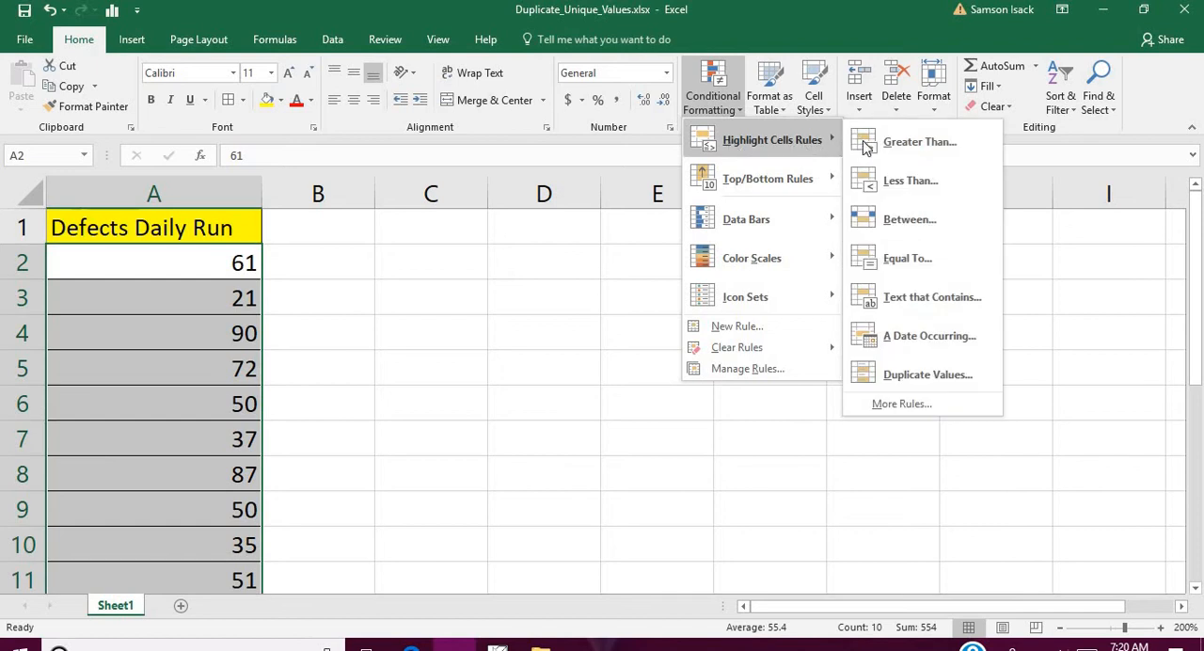
click(965, 377)
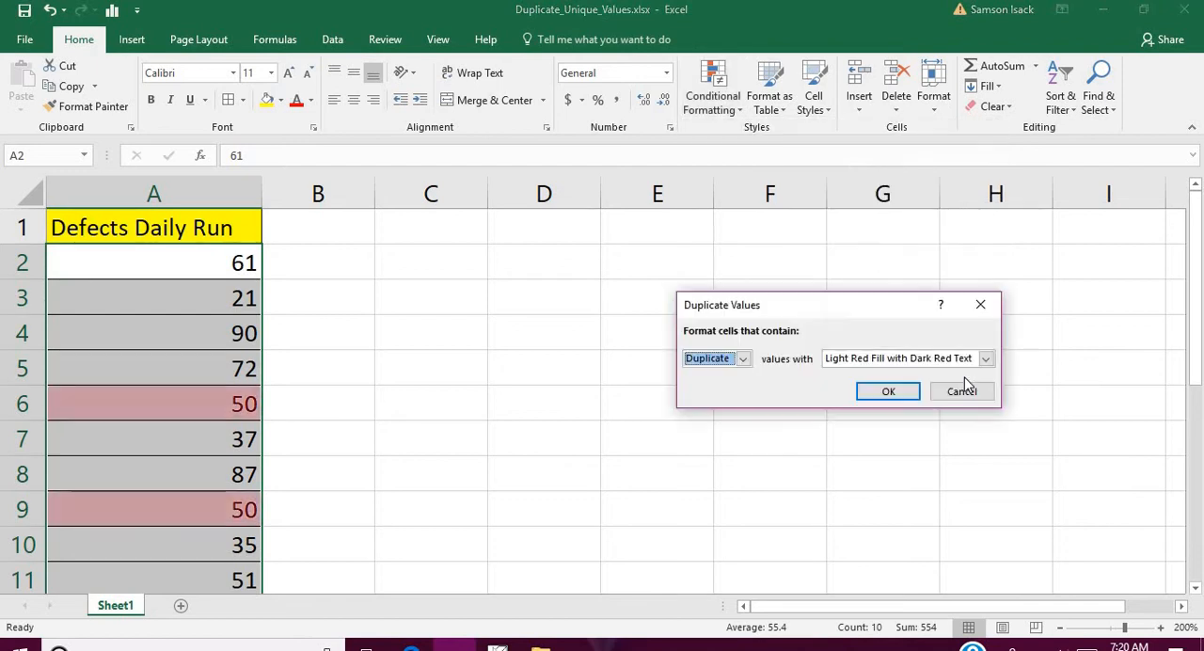
click(743, 359)
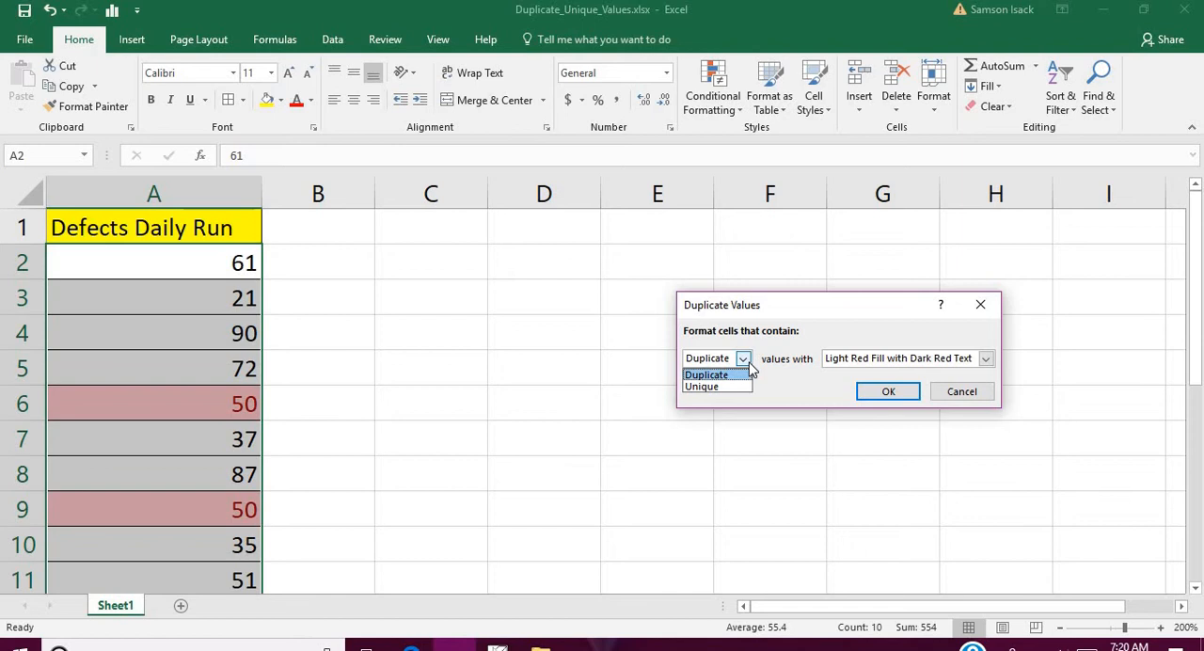
click(750, 366)
click(749, 366)
click(736, 372)
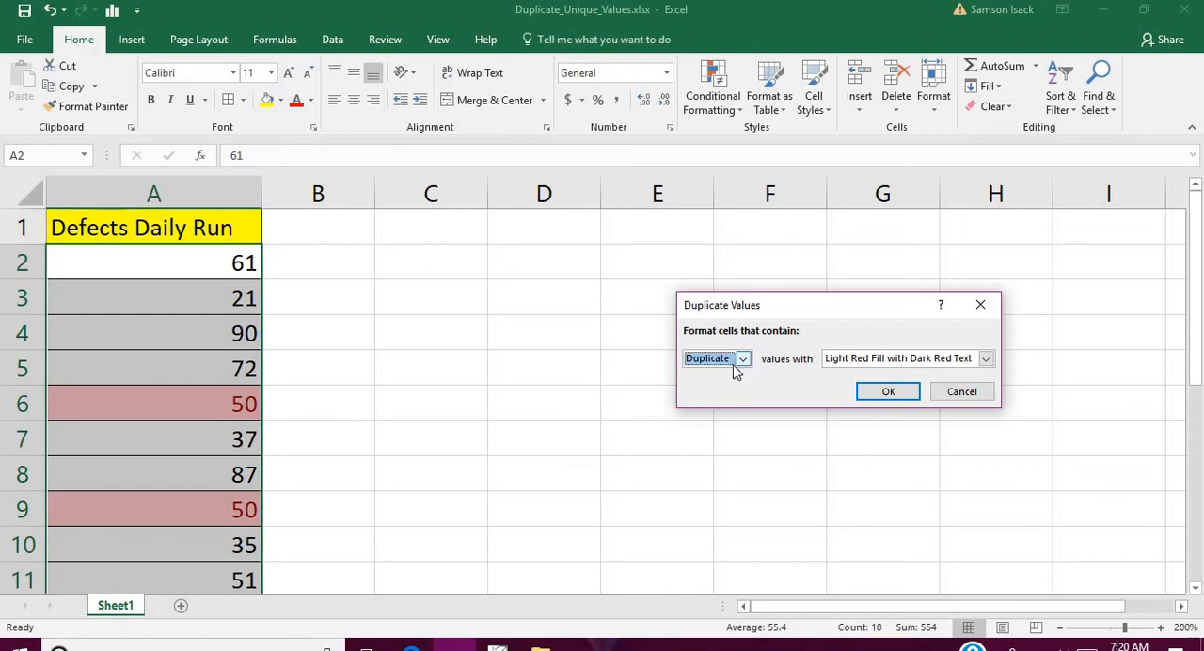
- Try Green Fill with Dark Green Text as the format for the duplicate values
click(839, 361)
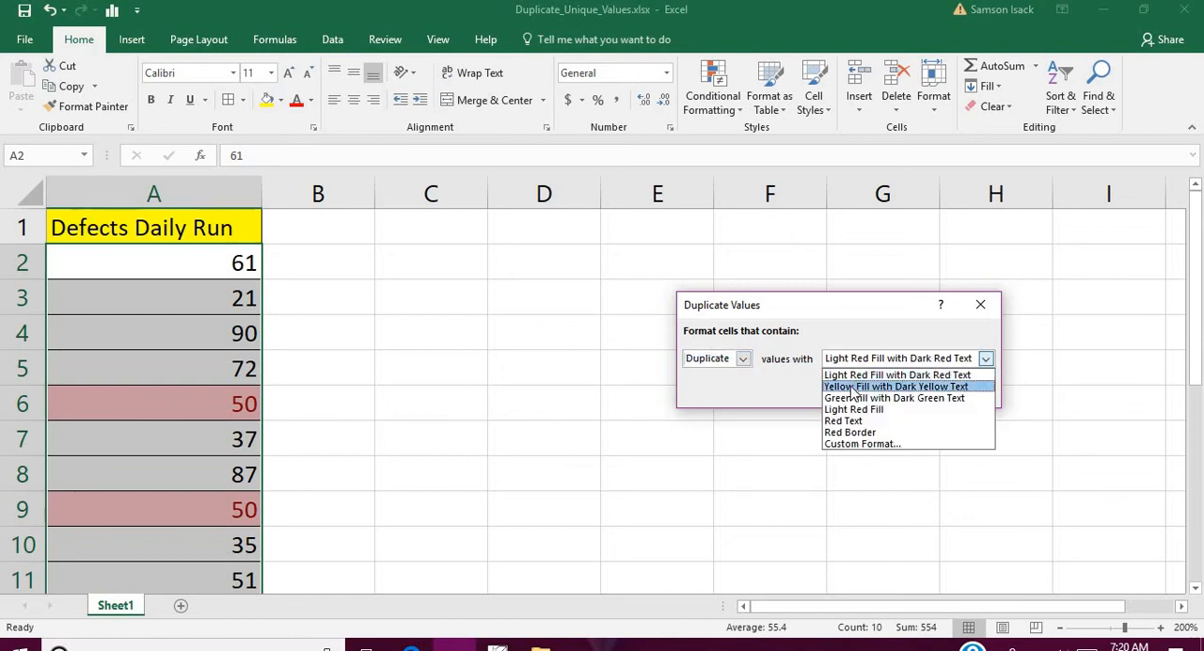
click(851, 385)
click(854, 367)
click(861, 396)
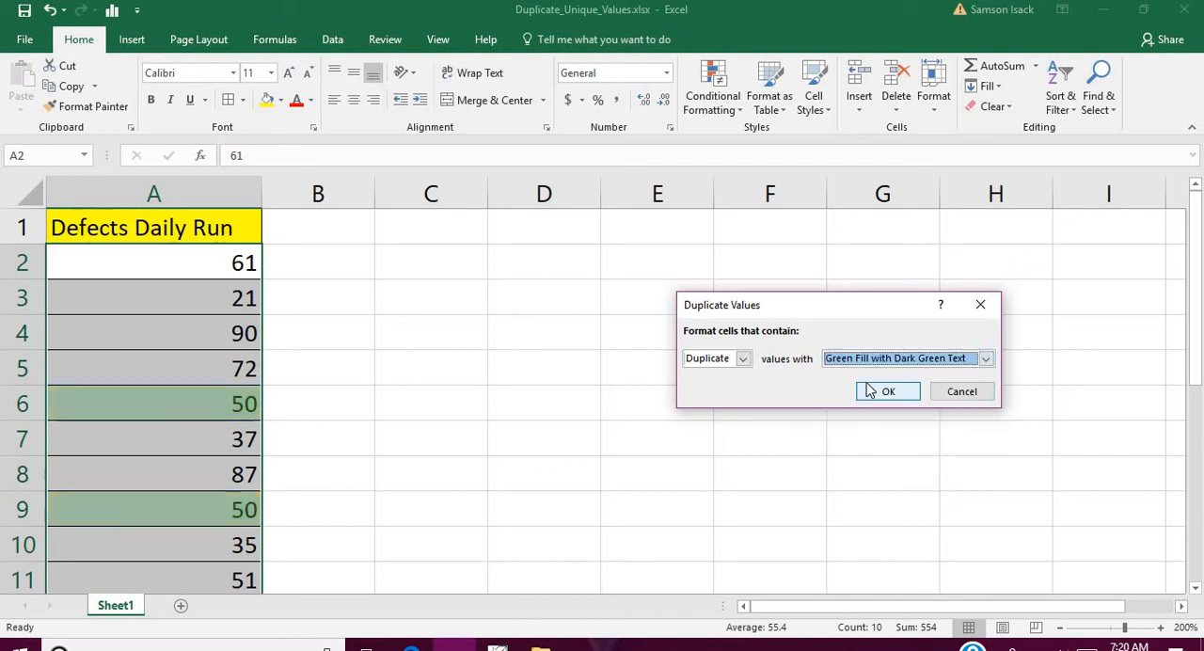
- Apply the duplicate values rule with Light Red Fill with Dark Red Text
click(877, 361)
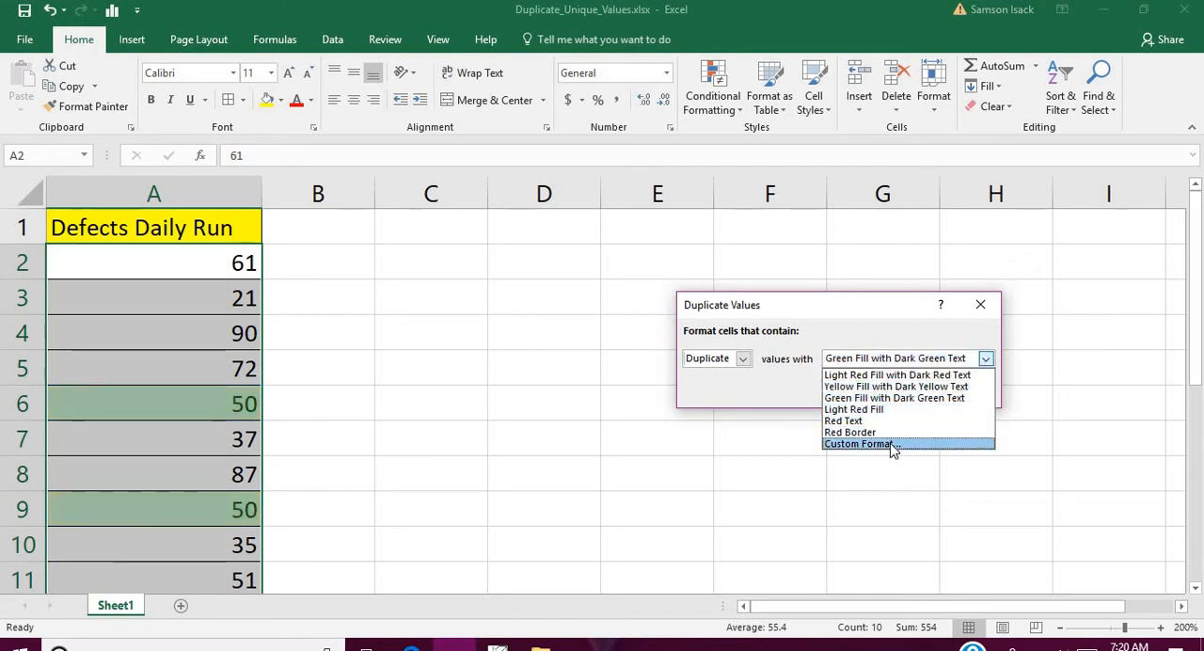
click(880, 375)
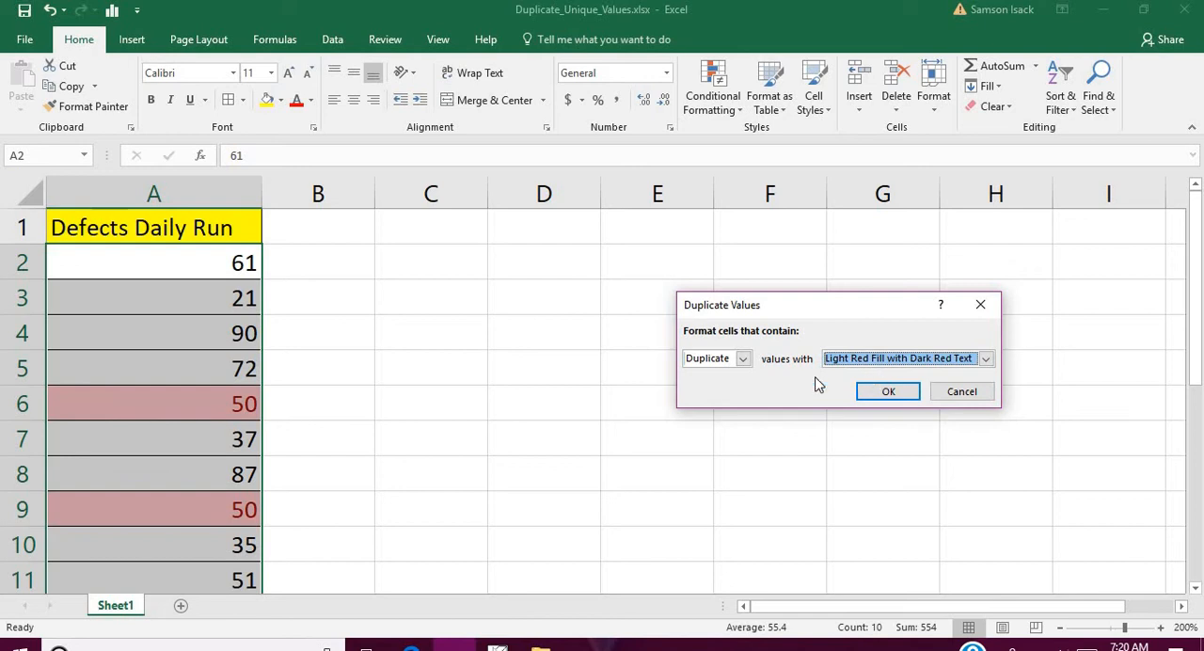
click(897, 393)
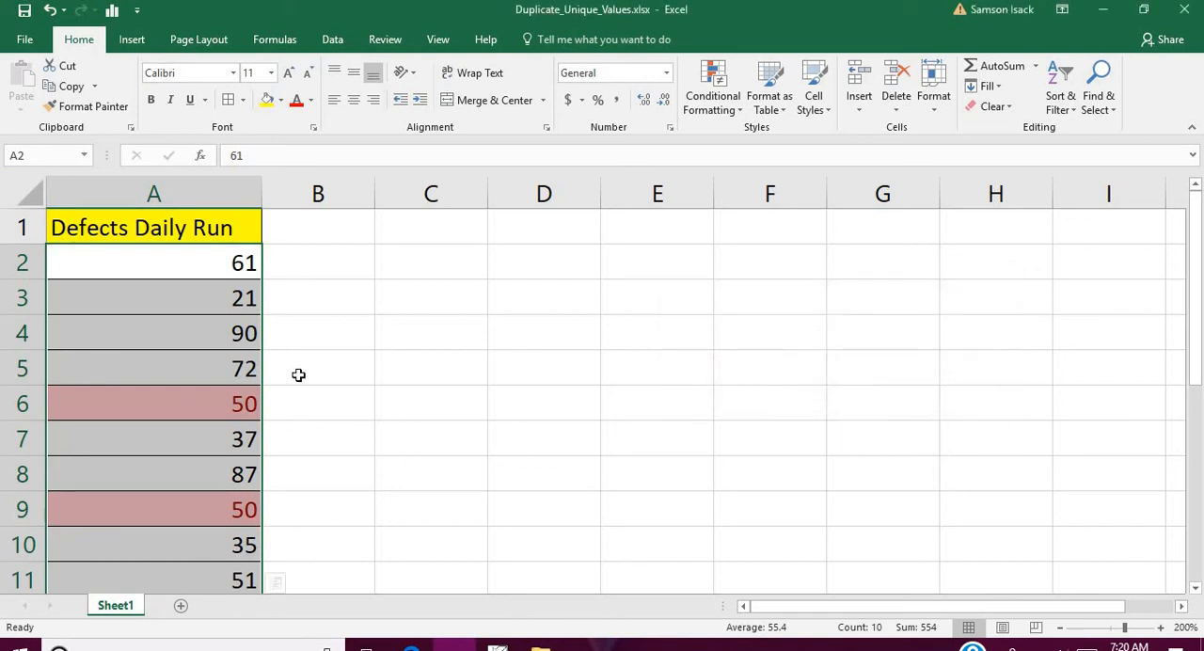
- Check which cells in column A are highlighted as duplicates and which are not
click(297, 374)
click(212, 401)
click(199, 508)
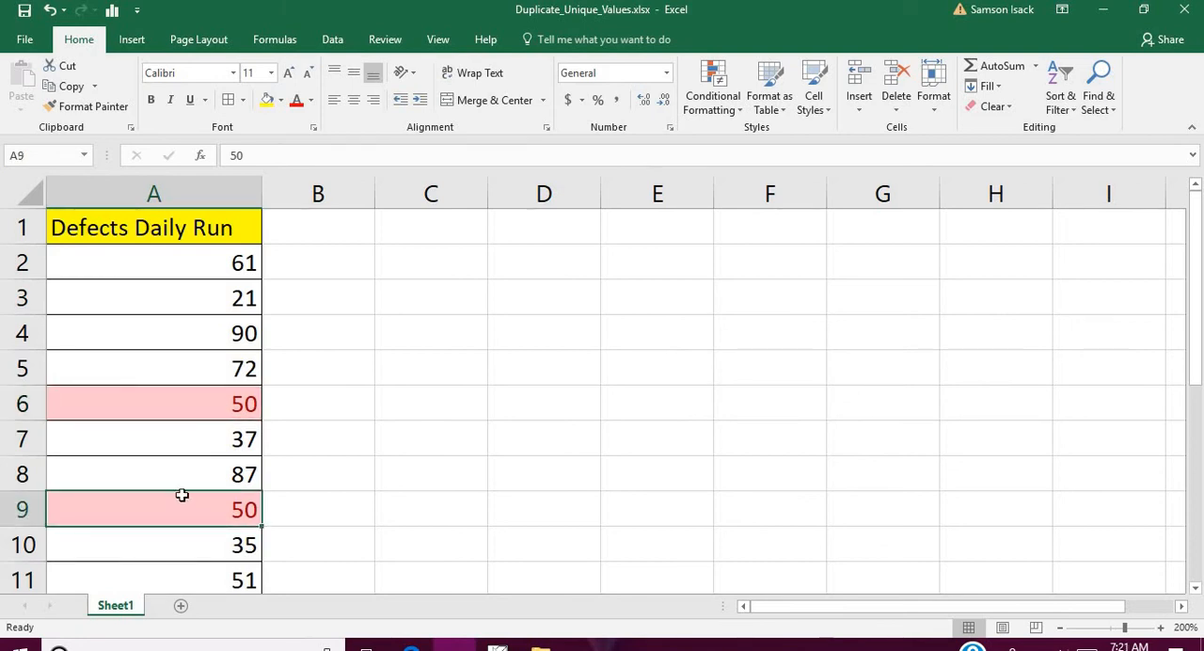
drag(194, 263, 191, 380)
drag(191, 441, 187, 475)
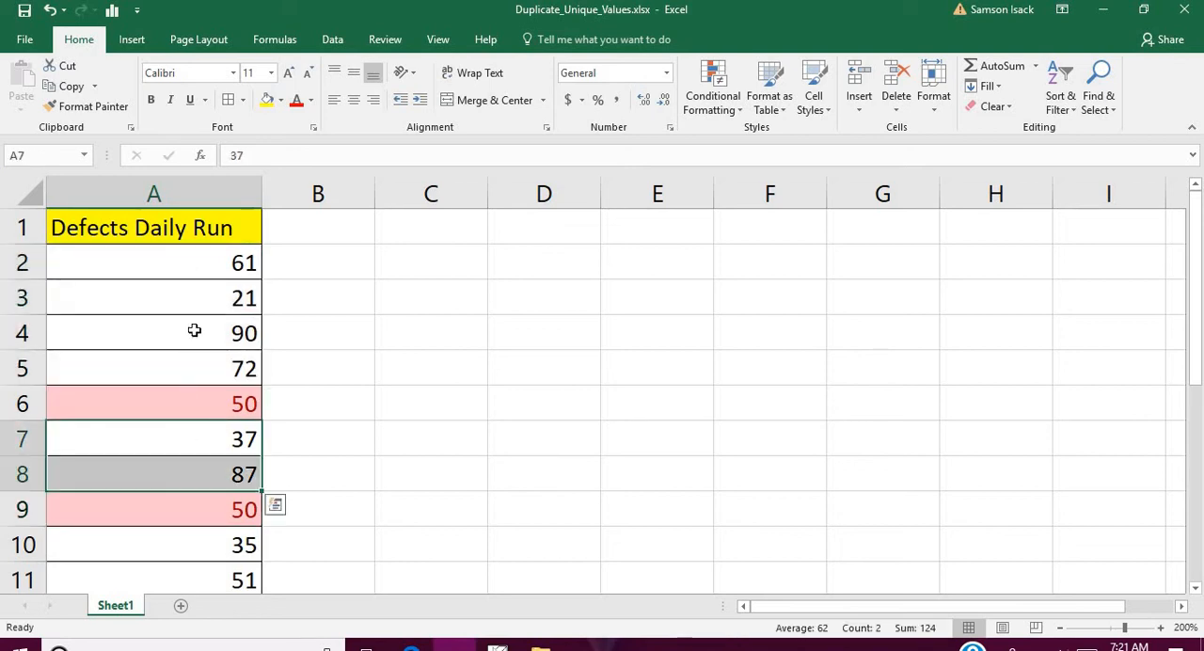
drag(207, 261, 207, 369)
drag(1197, 321, 1198, 277)
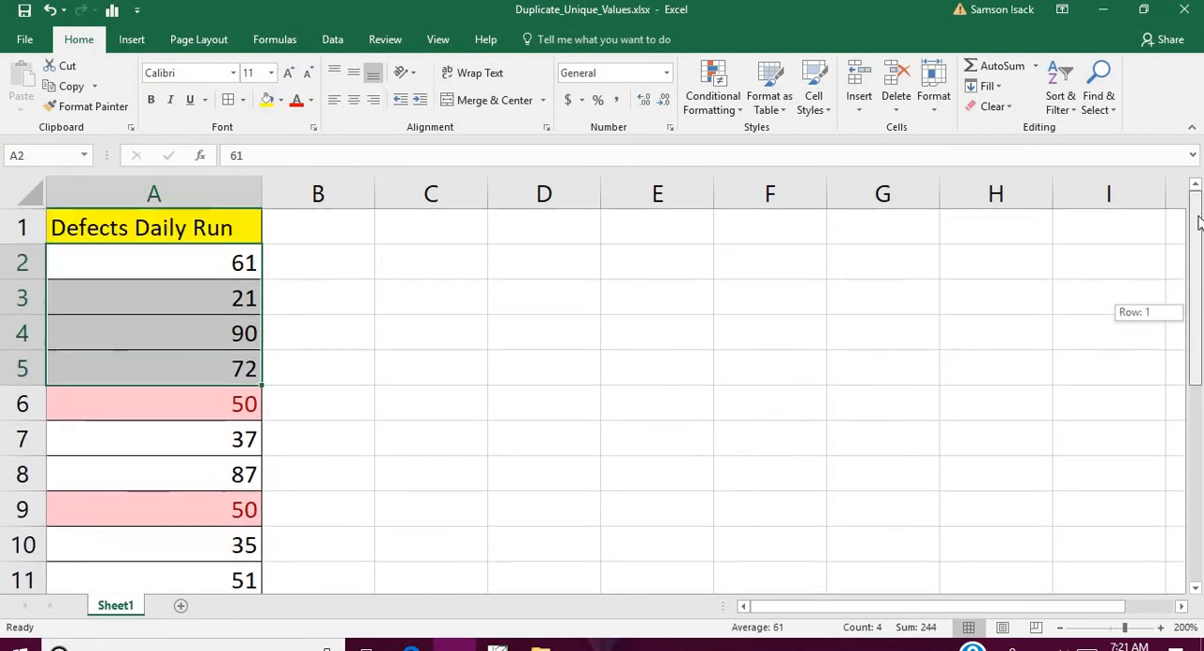
click(204, 262)
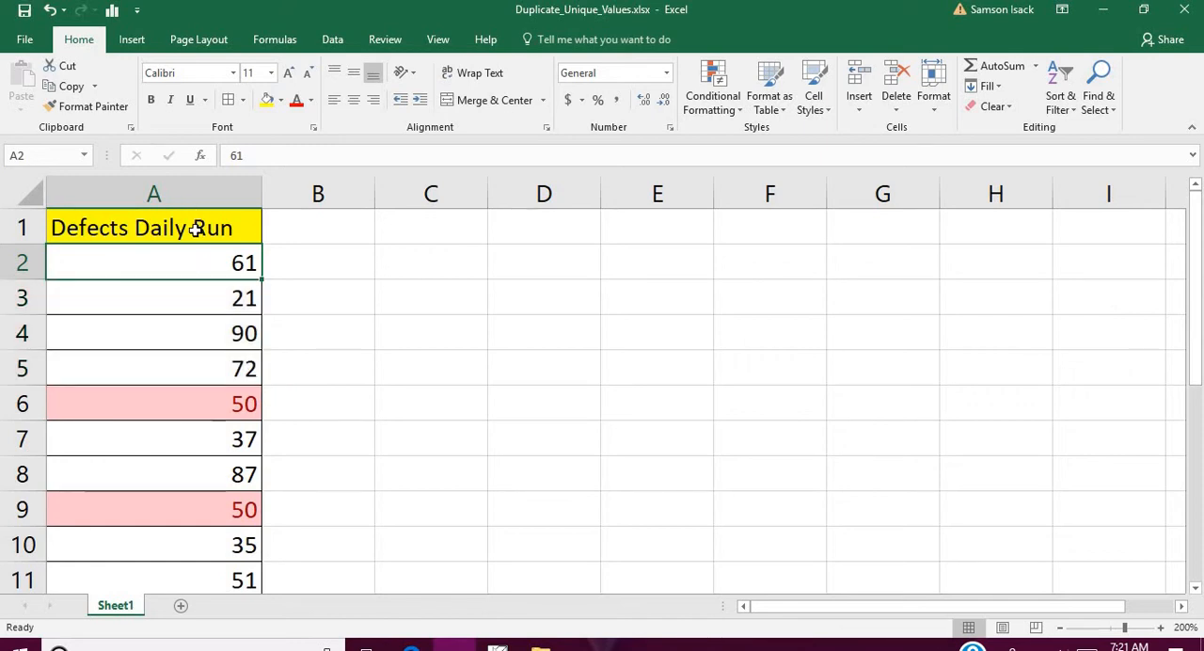
- Copy A1:A11 into column B starting at B1 as values only, and autofit the width of column B
click(195, 228)
drag(195, 228, 196, 597)
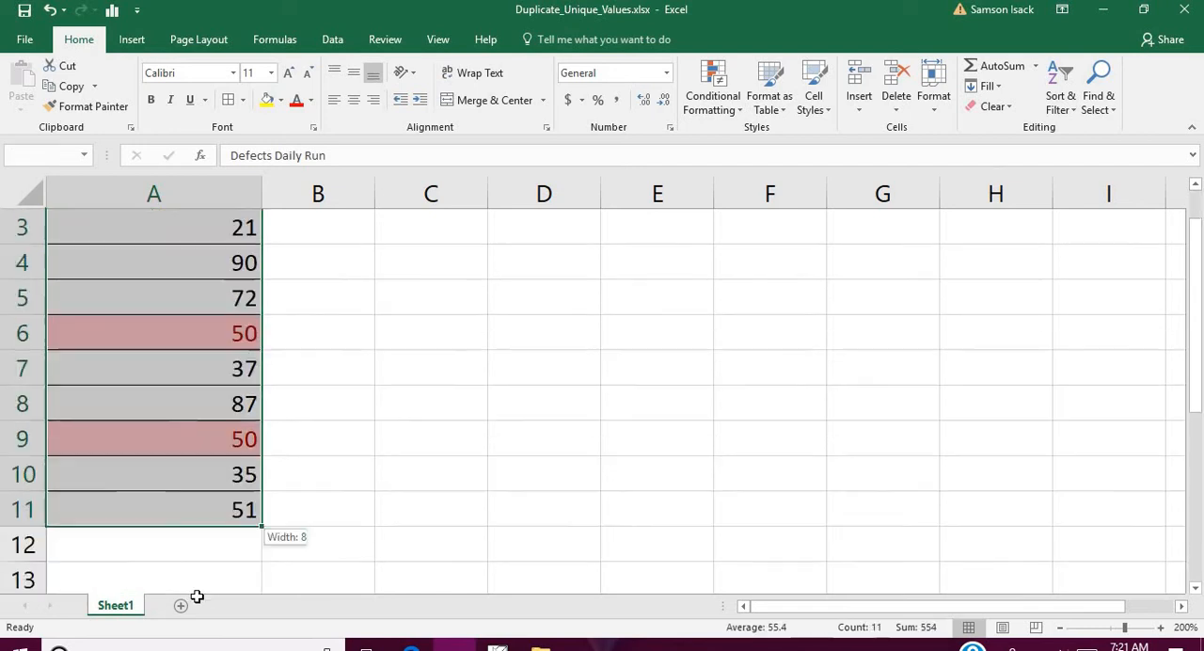
right_click(191, 387)
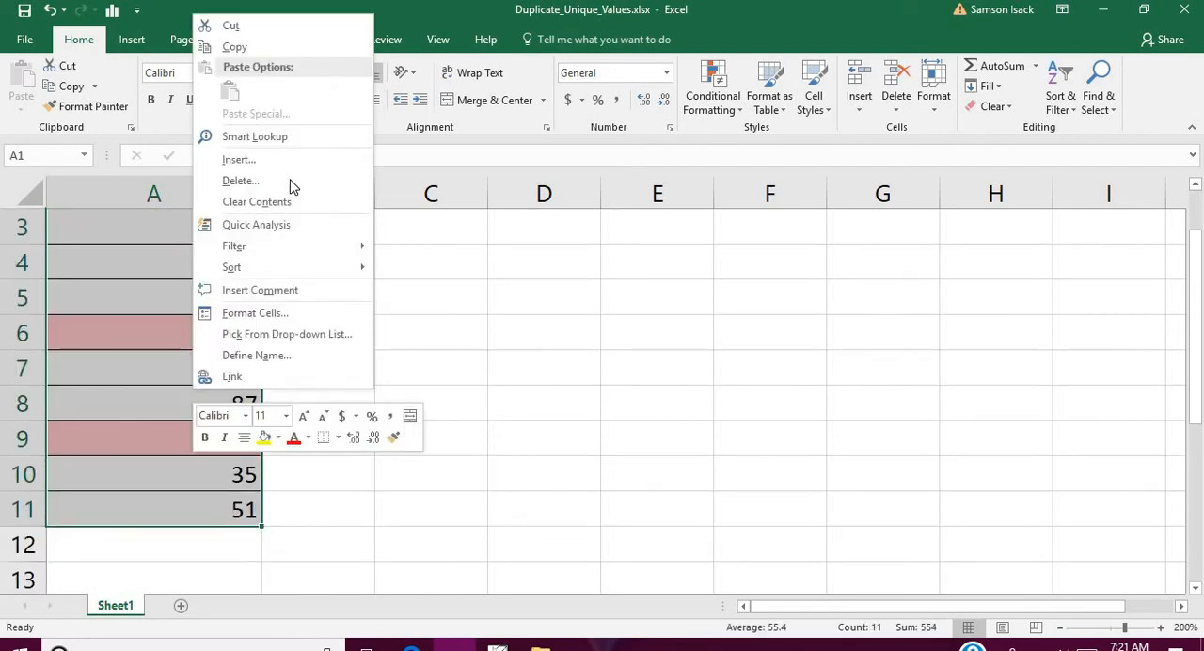
click(280, 46)
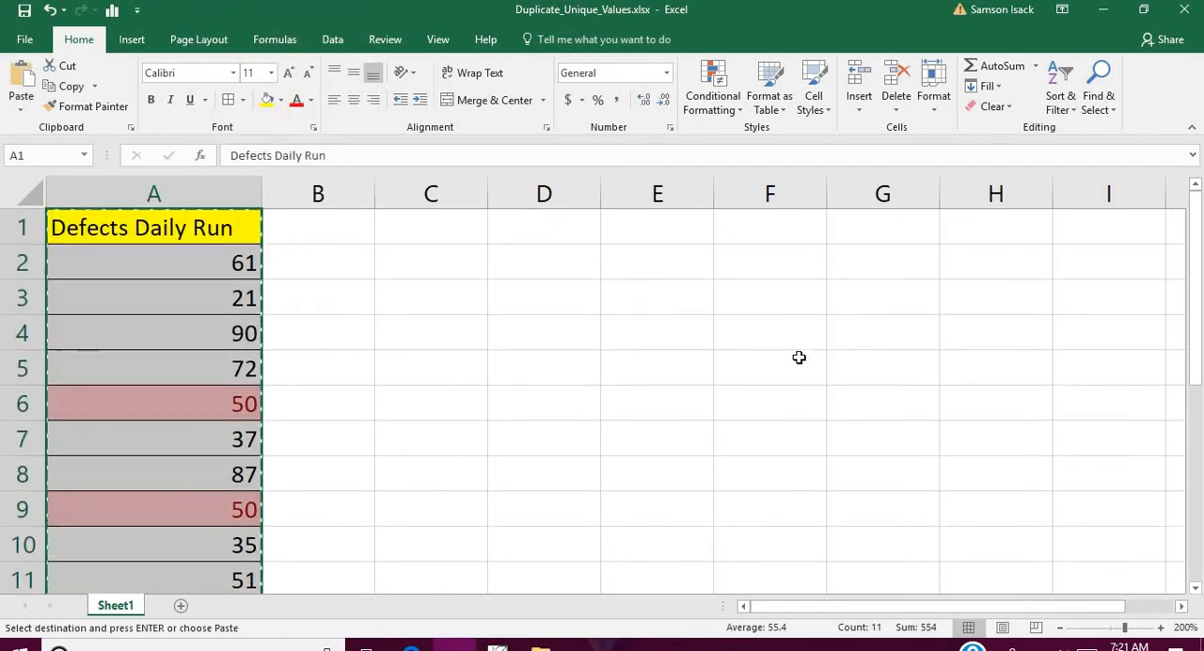
click(326, 227)
right_click(327, 232)
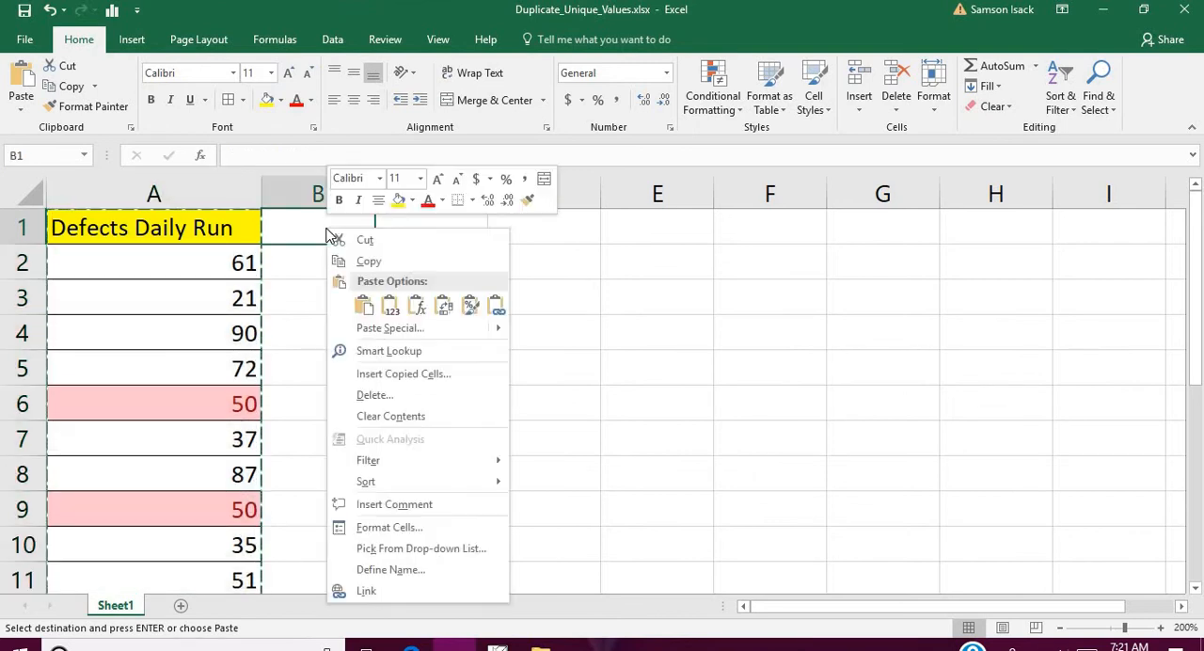
click(363, 306)
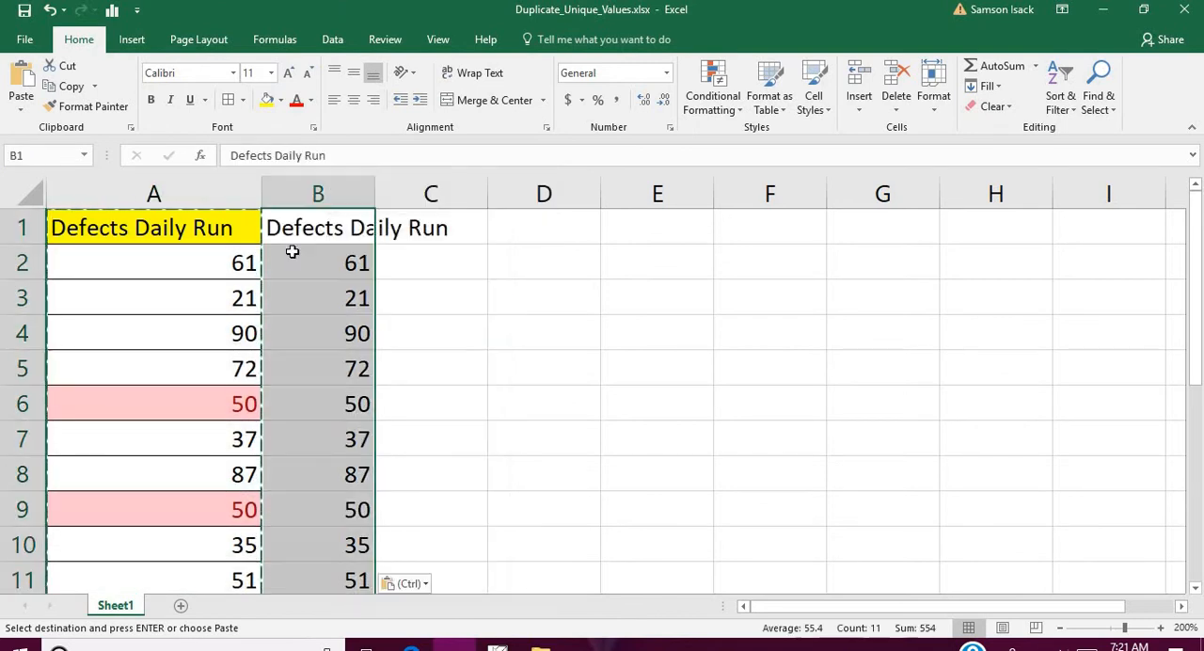
double_click(373, 194)
- Replace the header text in cell B1 with Uniques
click(361, 231)
double_click(363, 232)
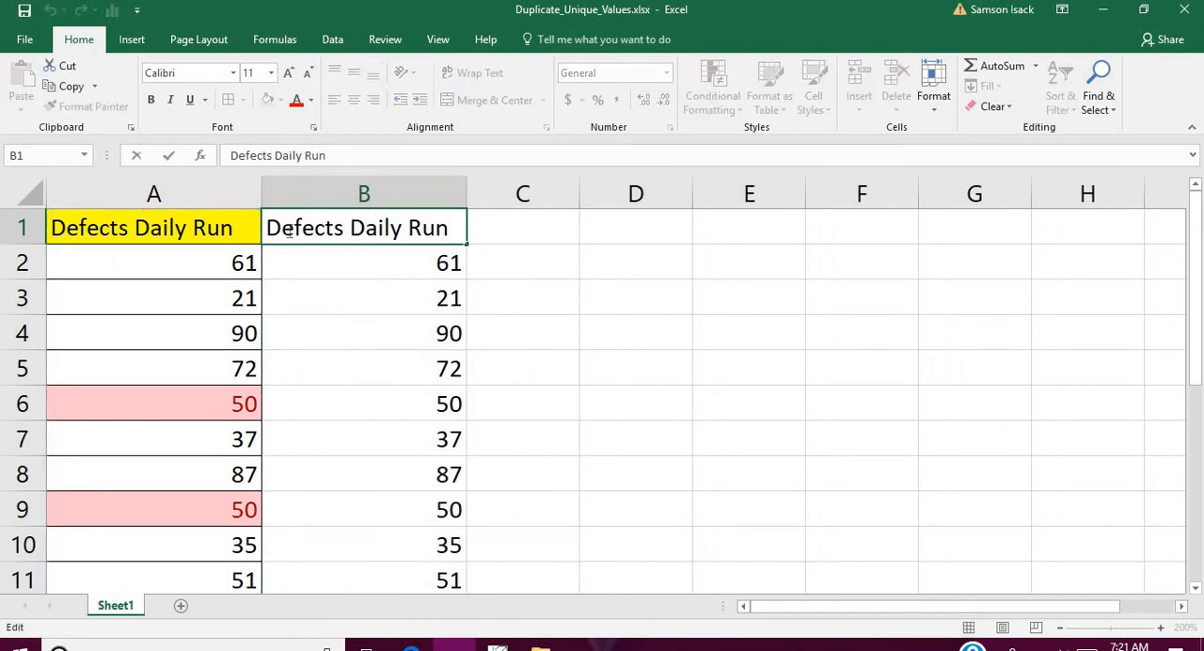
drag(268, 228, 465, 229)
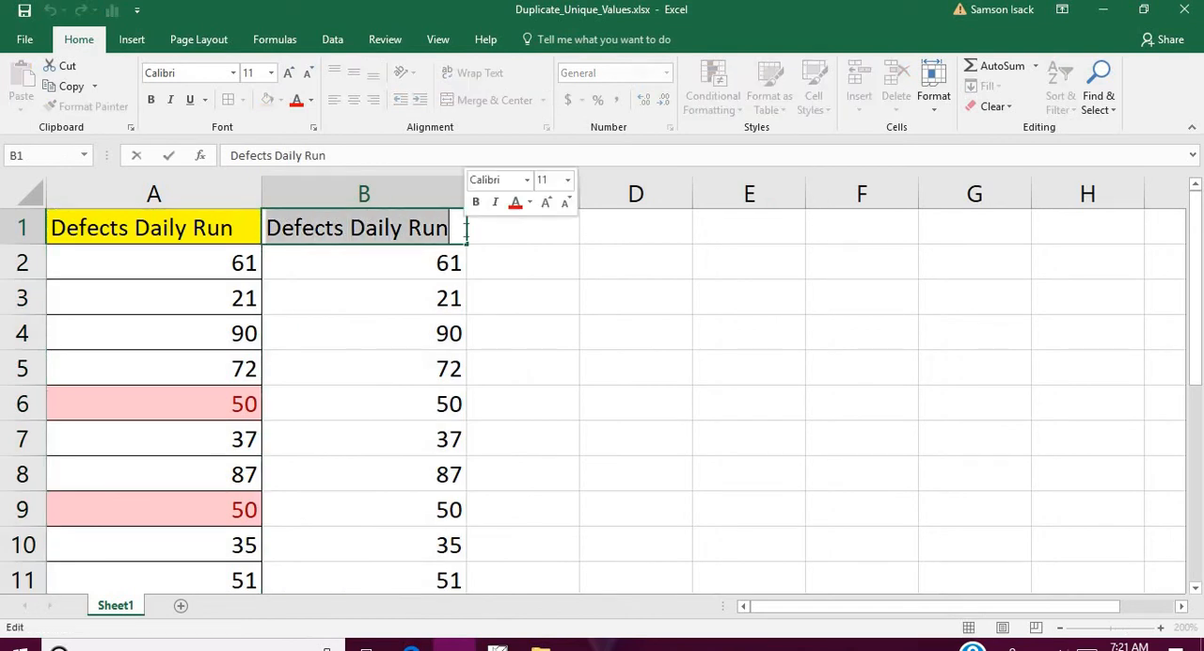
text(Unque)
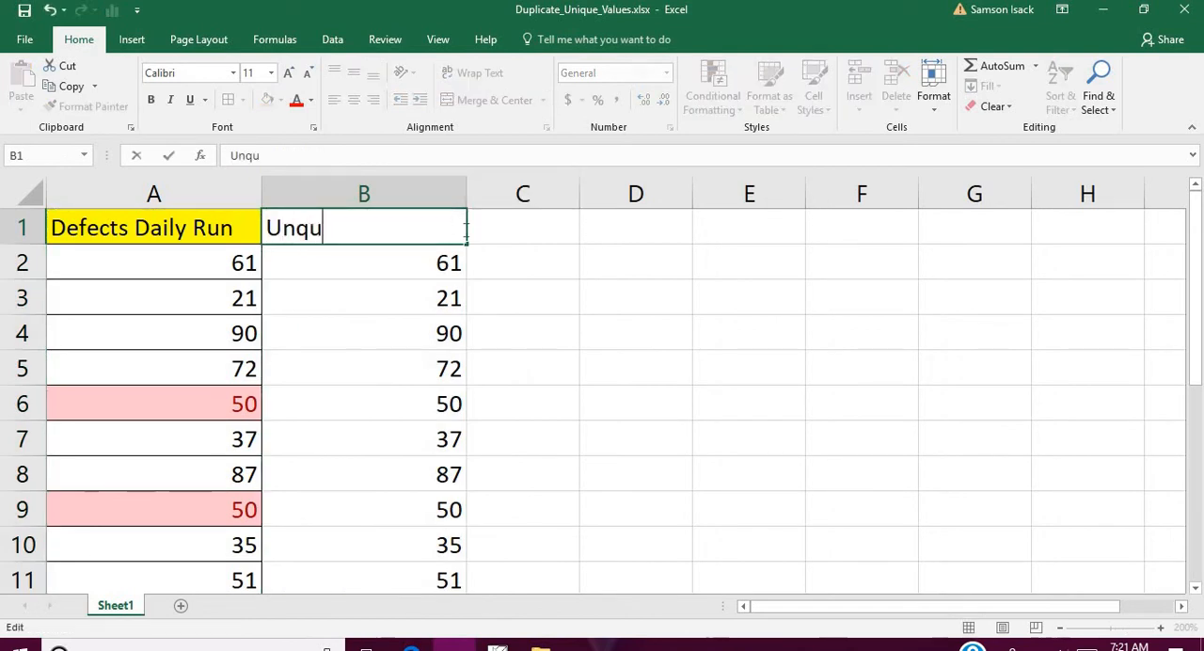
key(BackSpace)
key(BackSpace)
key(BackSpace)
text(ique)
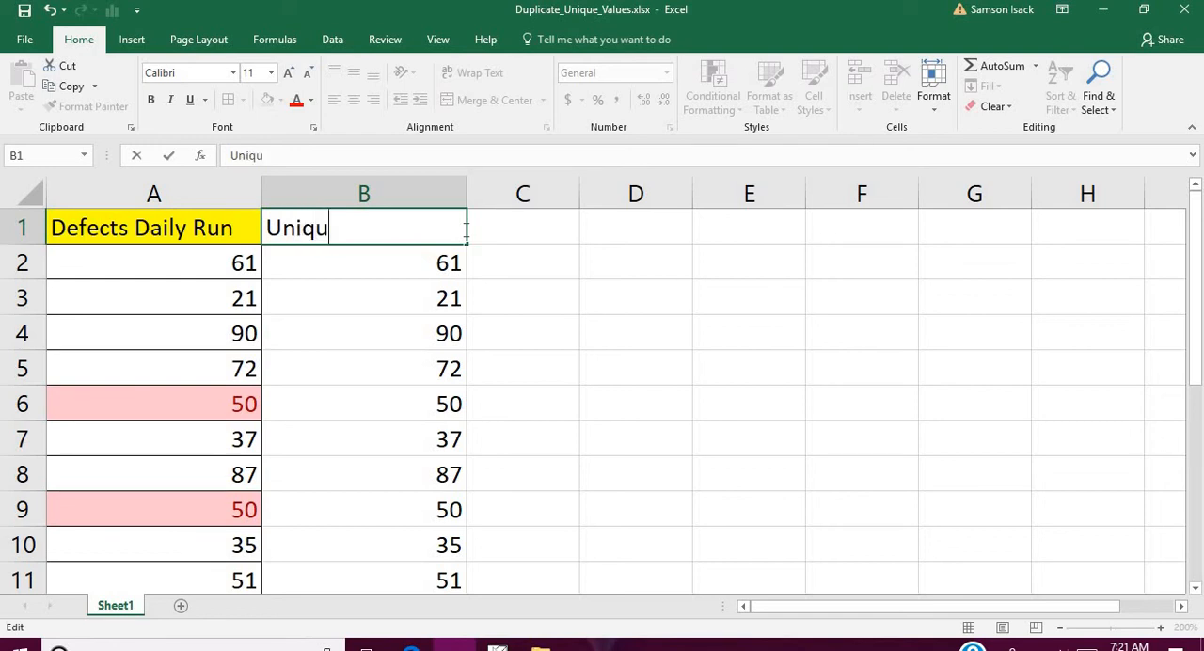
text(s)
click(376, 292)
- Add borders around the cells in B1:B11 and fill the Uniques header cell with yellow
drag(389, 229, 382, 579)
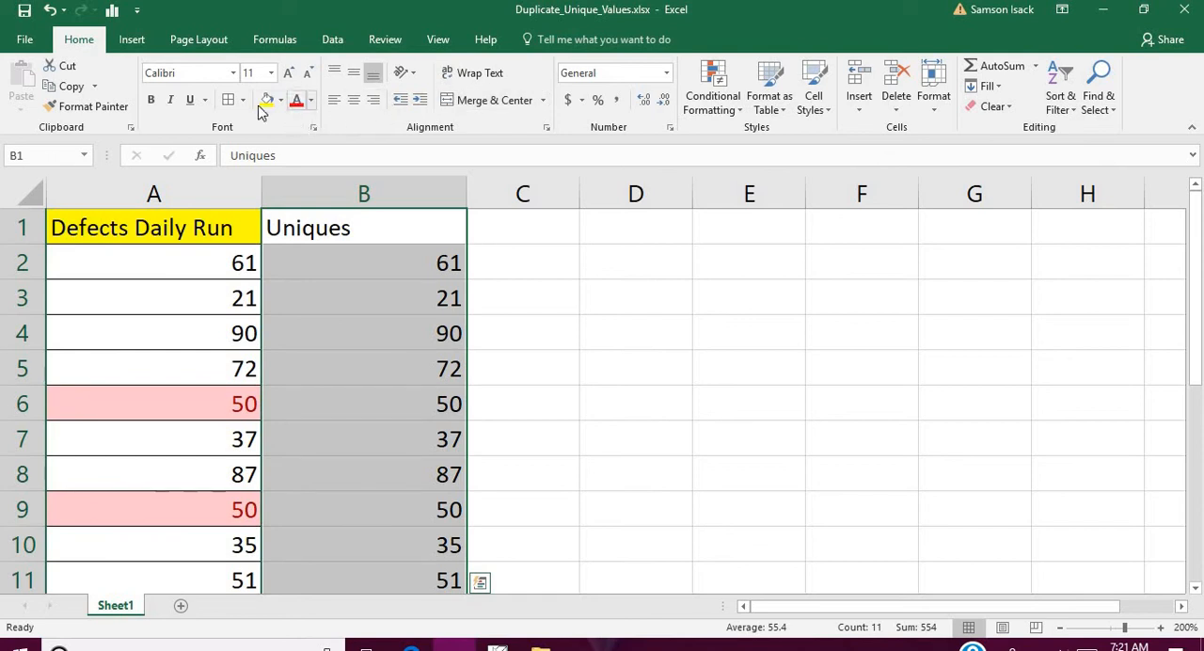
click(375, 220)
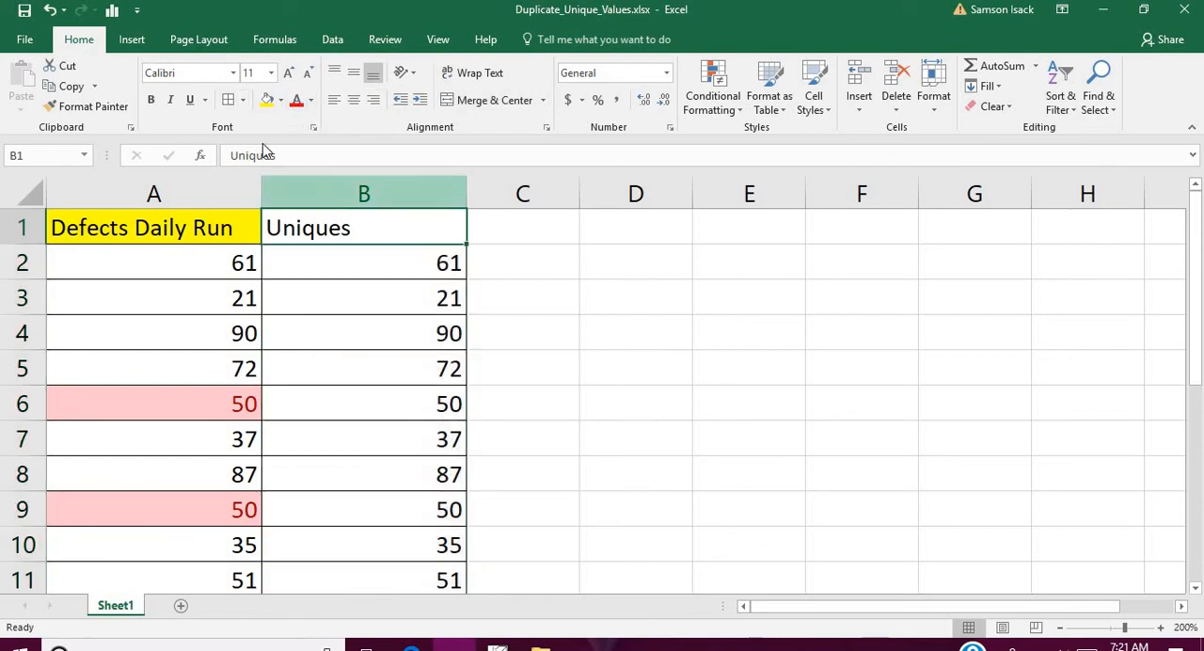
click(267, 100)
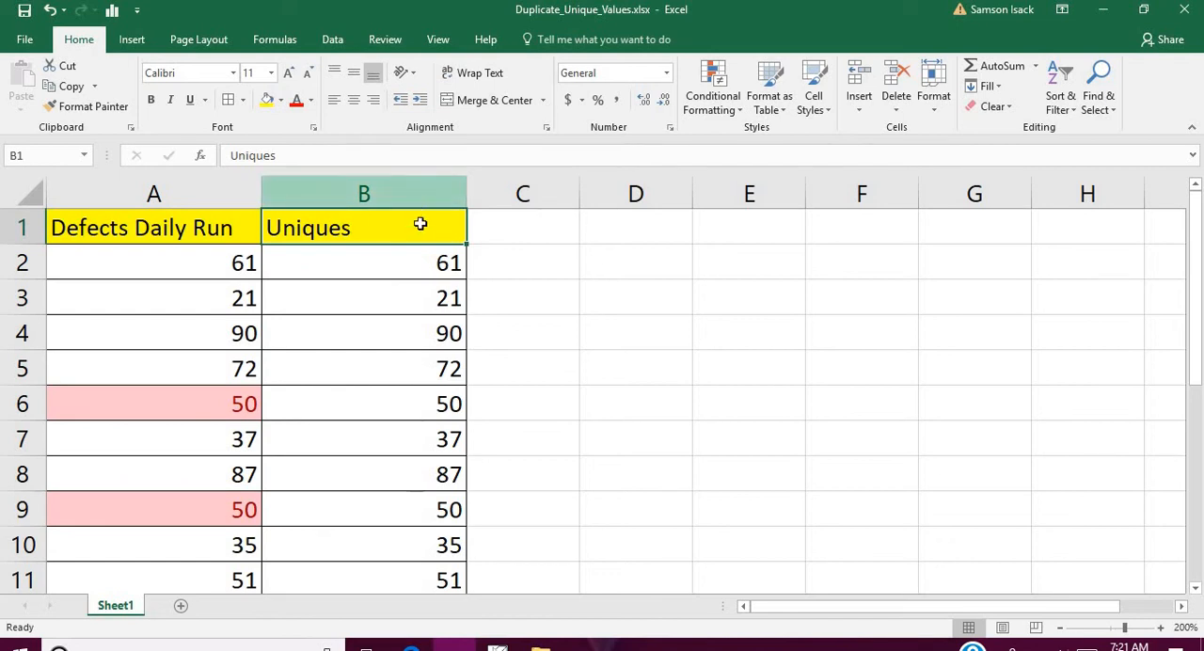
click(433, 186)
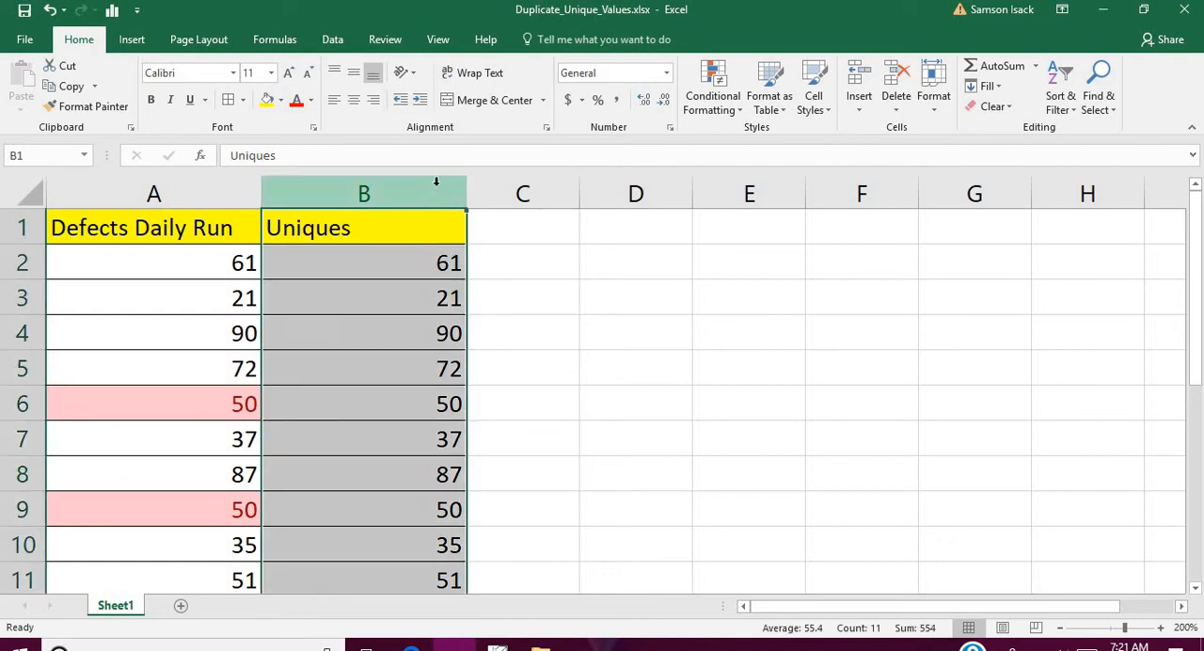
click(725, 111)
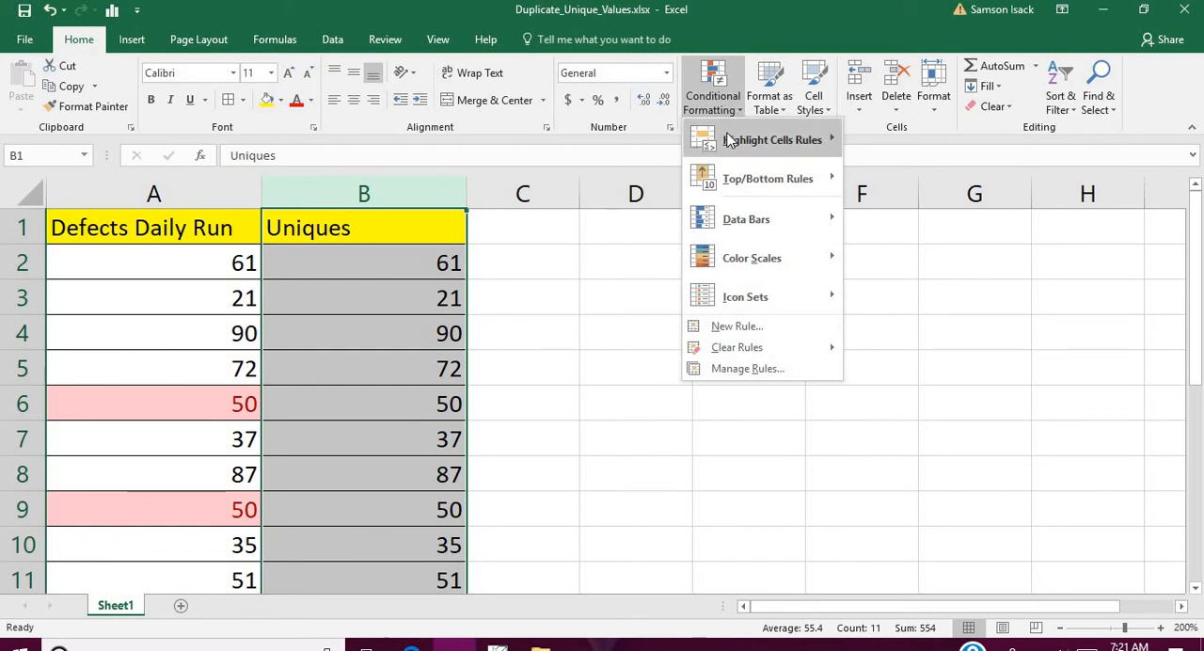
mouse_move(738, 140)
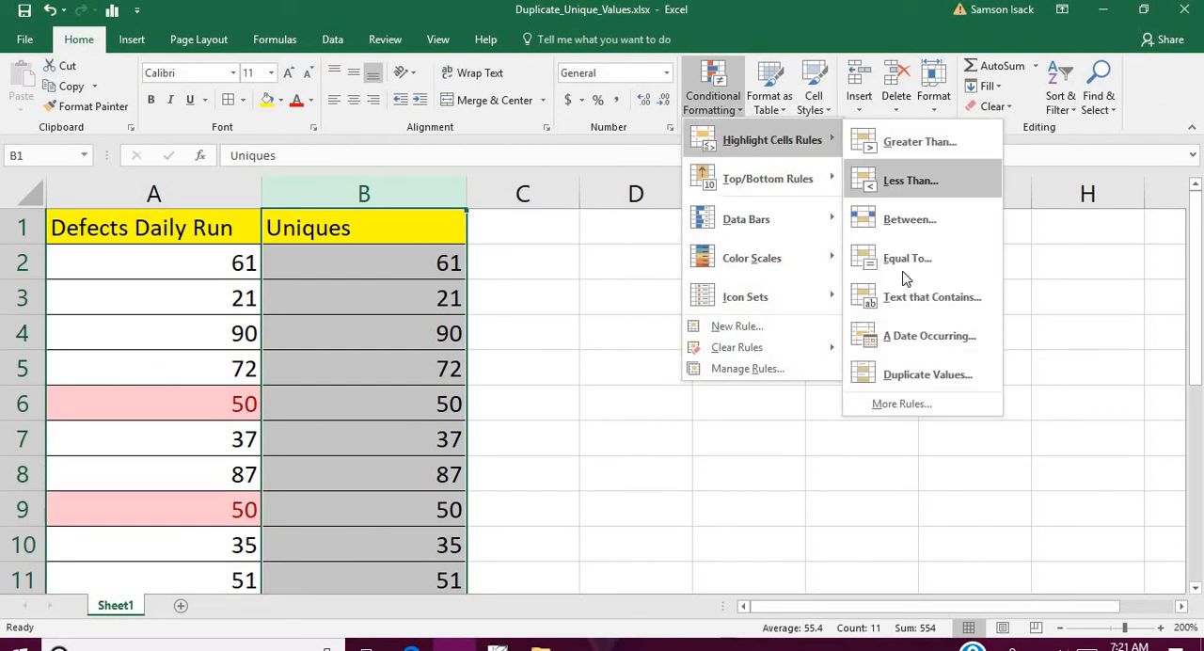
click(901, 376)
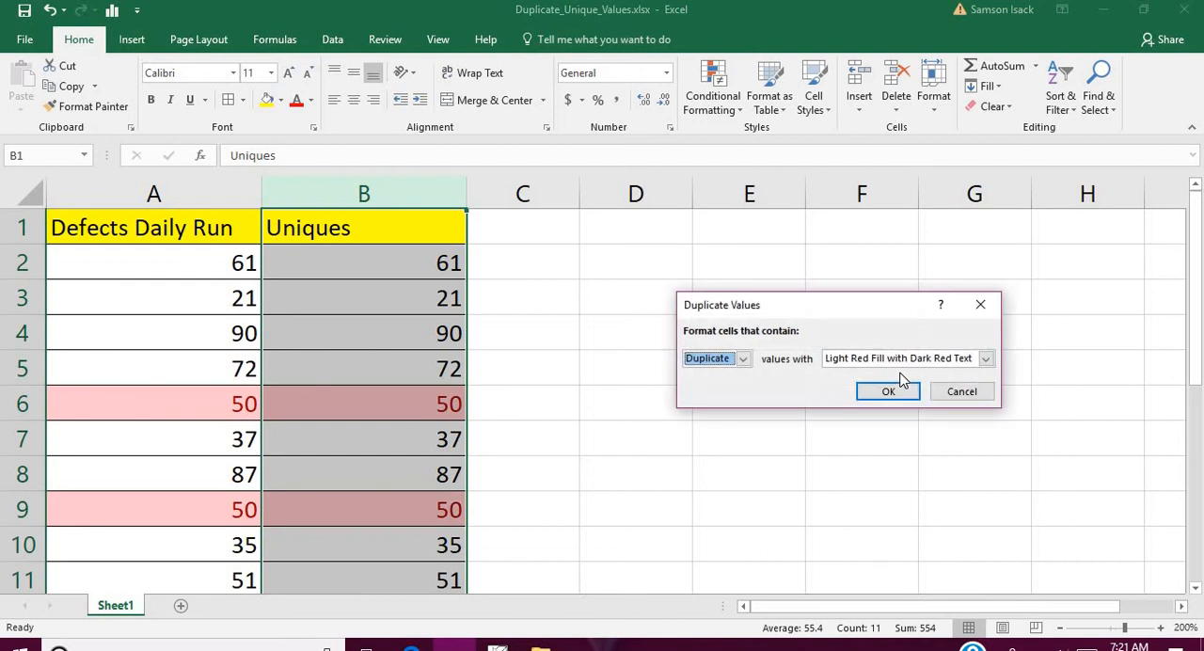
click(743, 359)
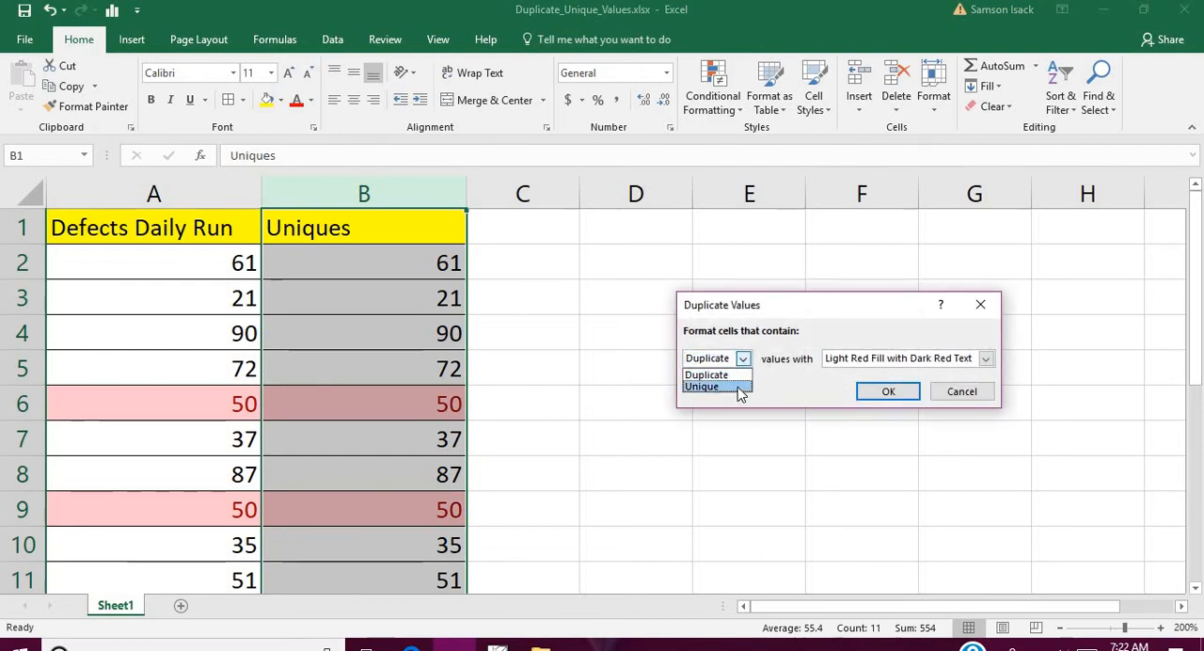
click(737, 387)
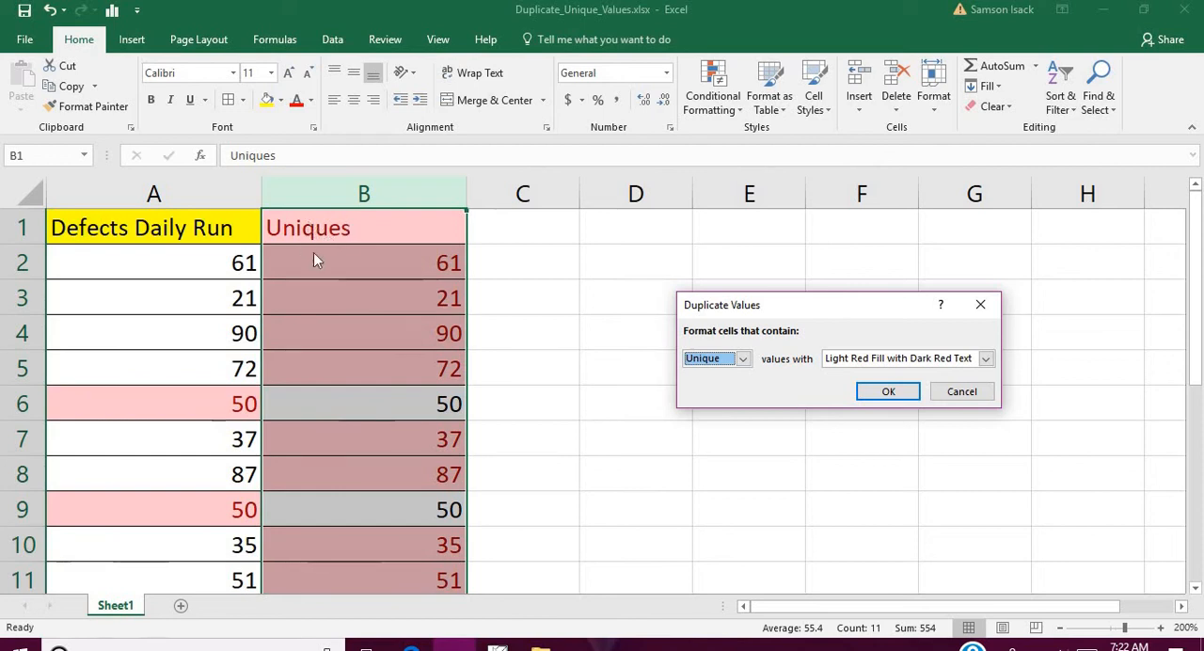
click(961, 391)
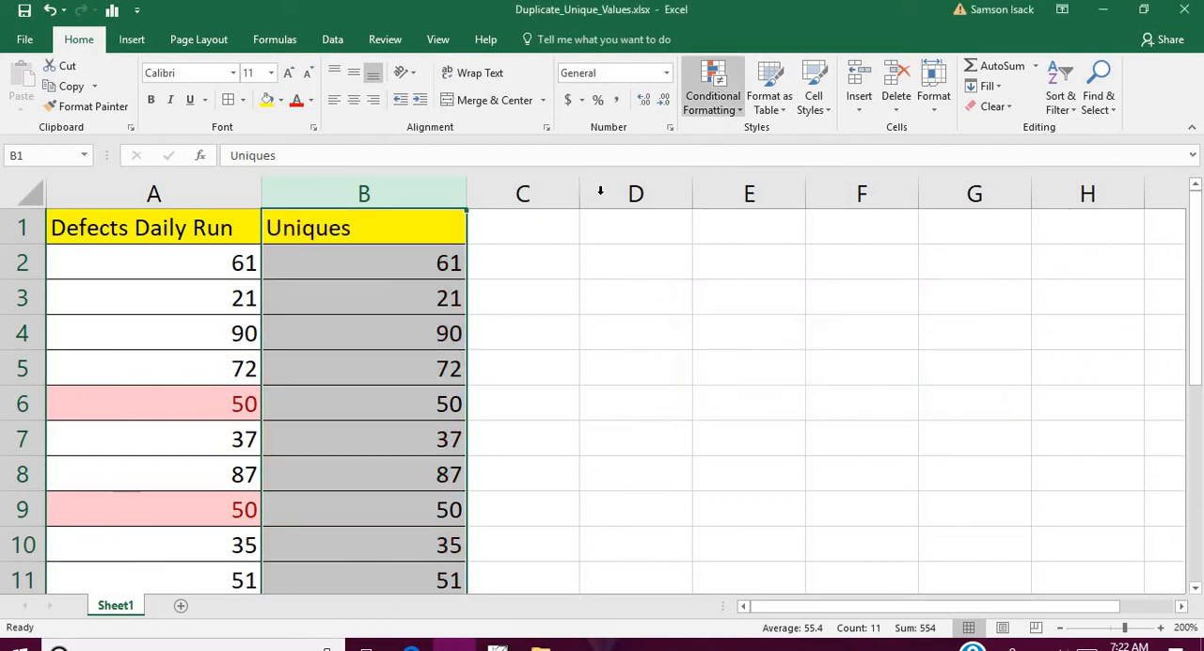
- Highlight the unique values in B2:B11 using conditional formatting with Green Fill with Dark Green Text
click(390, 258)
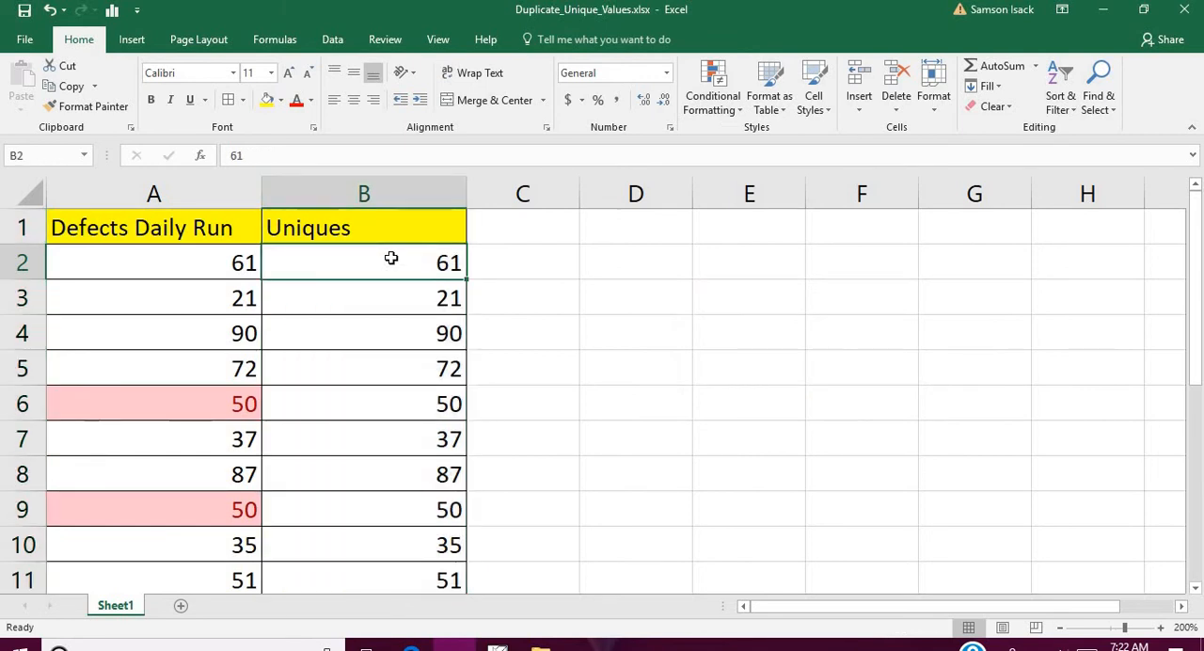
key(ctrl+shift+Down)
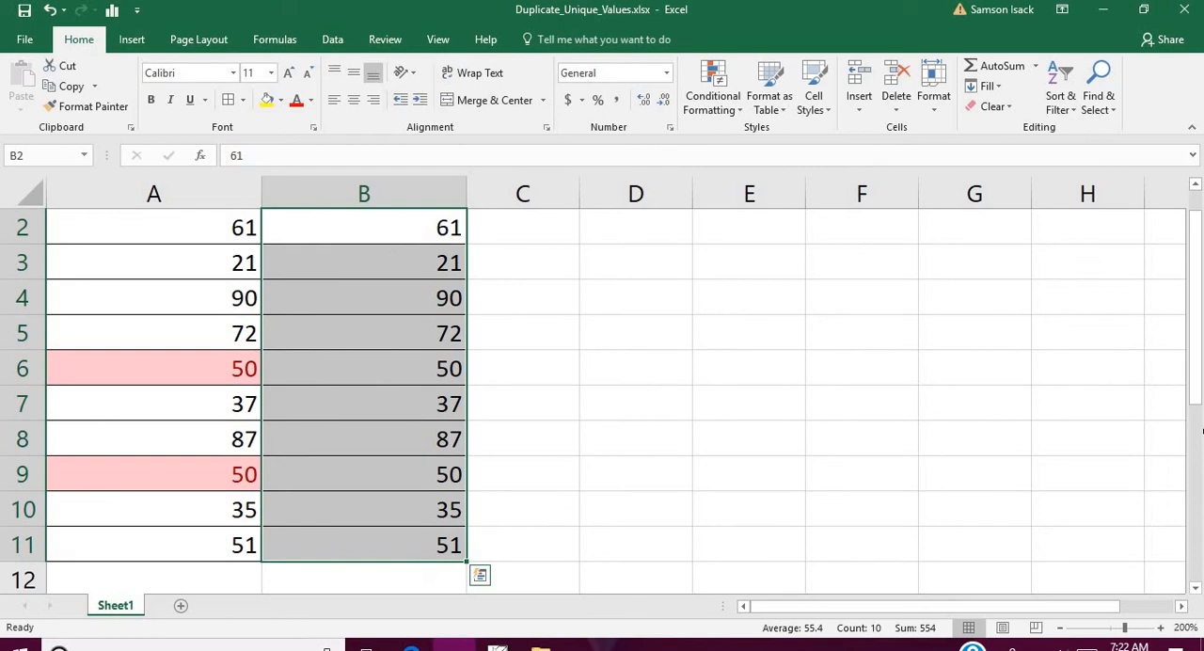
drag(1196, 414, 1081, 244)
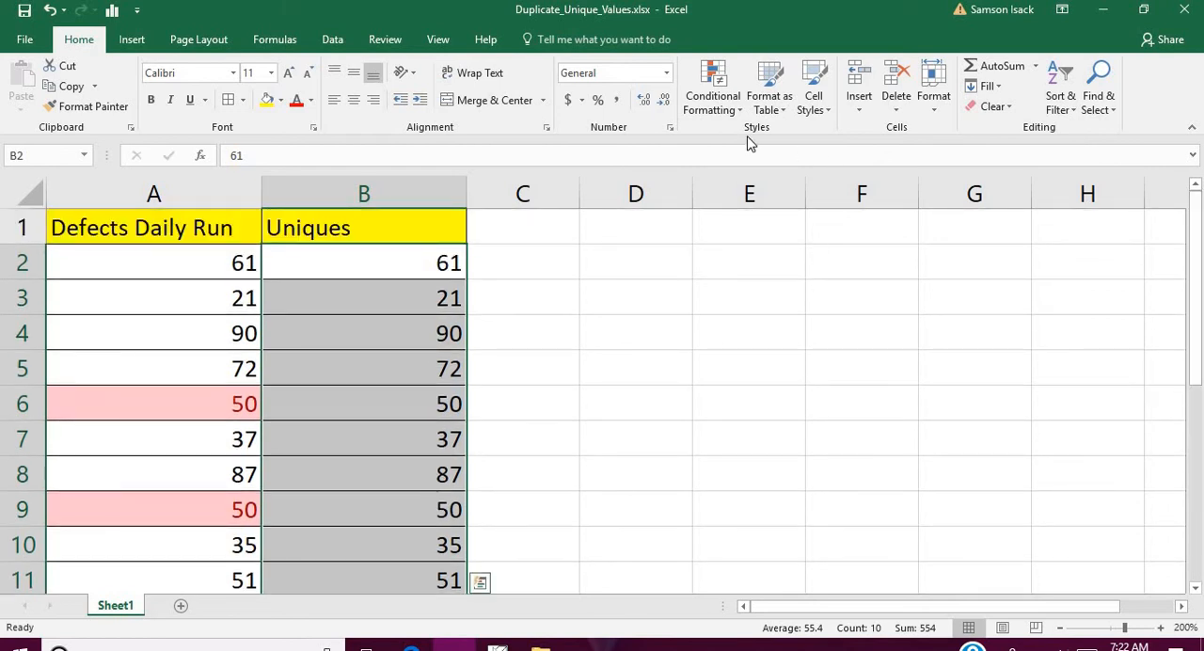
click(712, 101)
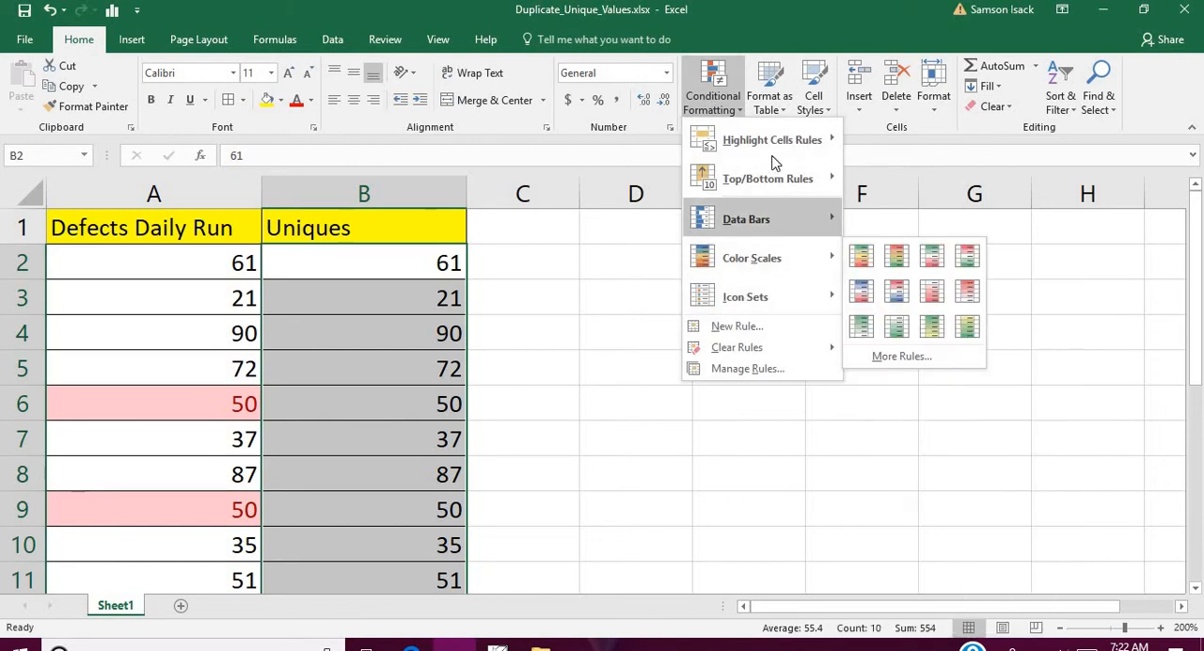
mouse_move(791, 138)
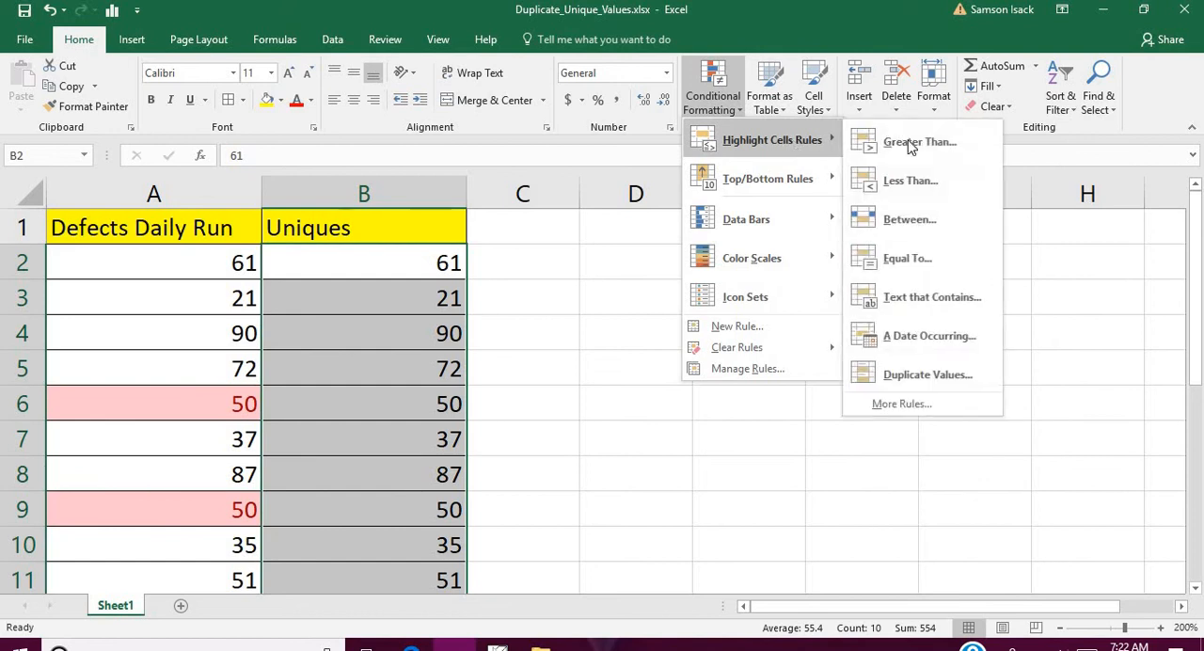
click(943, 376)
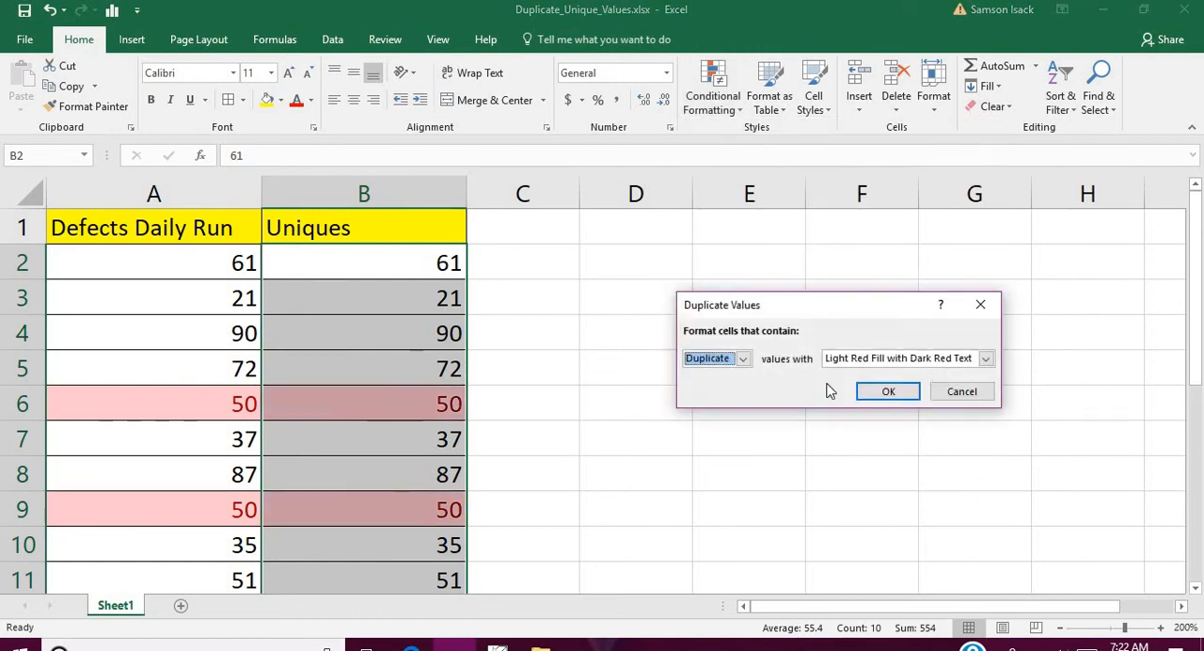
click(743, 359)
click(712, 387)
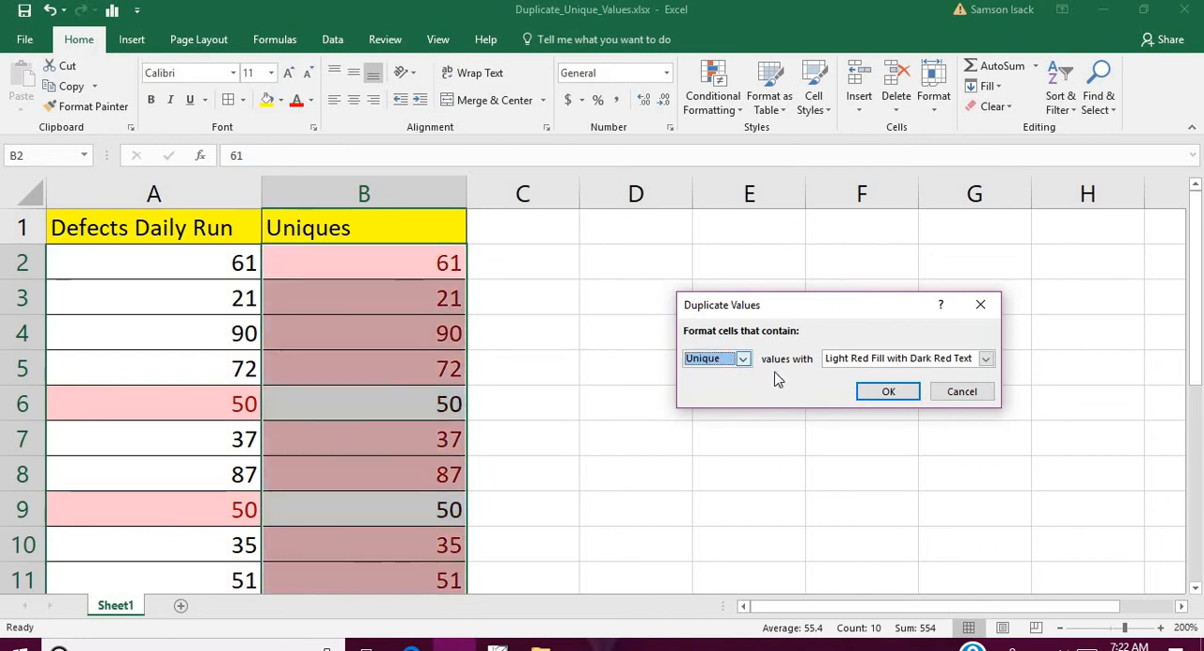
click(919, 362)
click(894, 396)
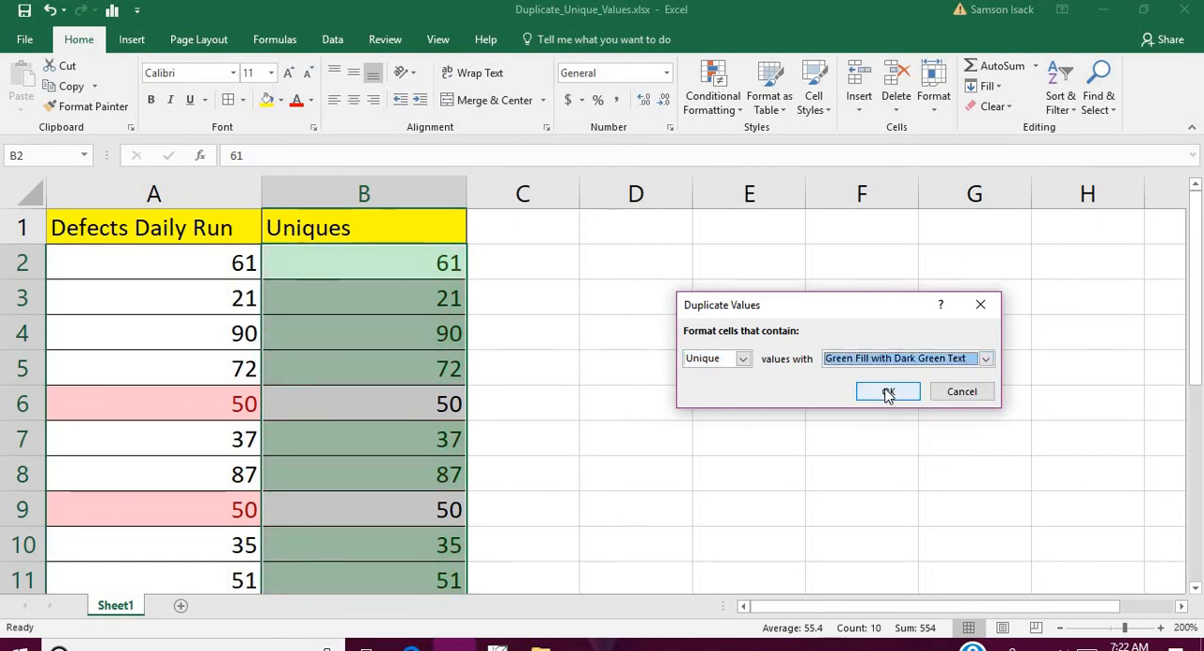
click(888, 392)
click(394, 263)
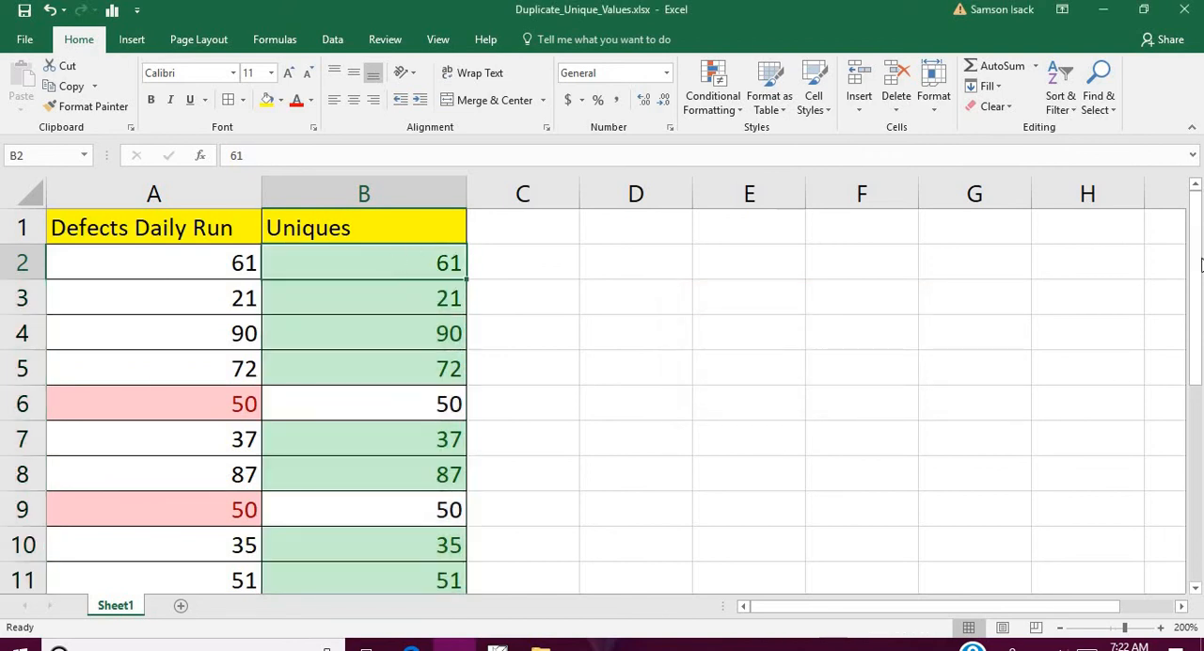
drag(1194, 268, 1194, 200)
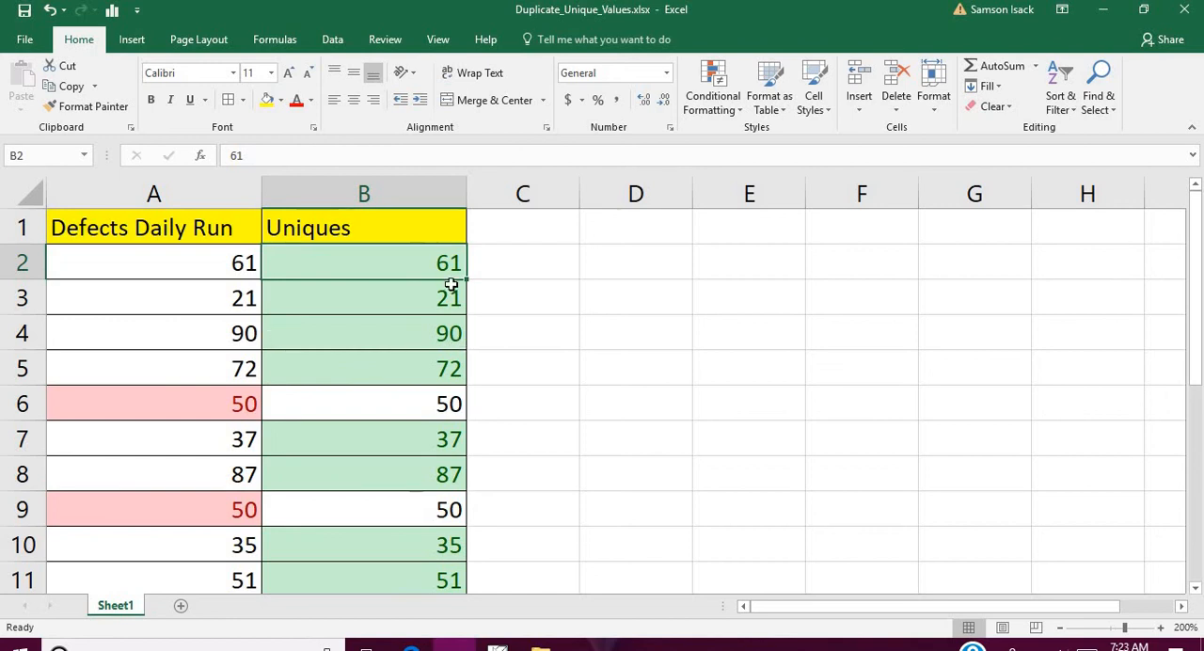
- Clear the conditional formatting rules from the whole of column B
click(399, 198)
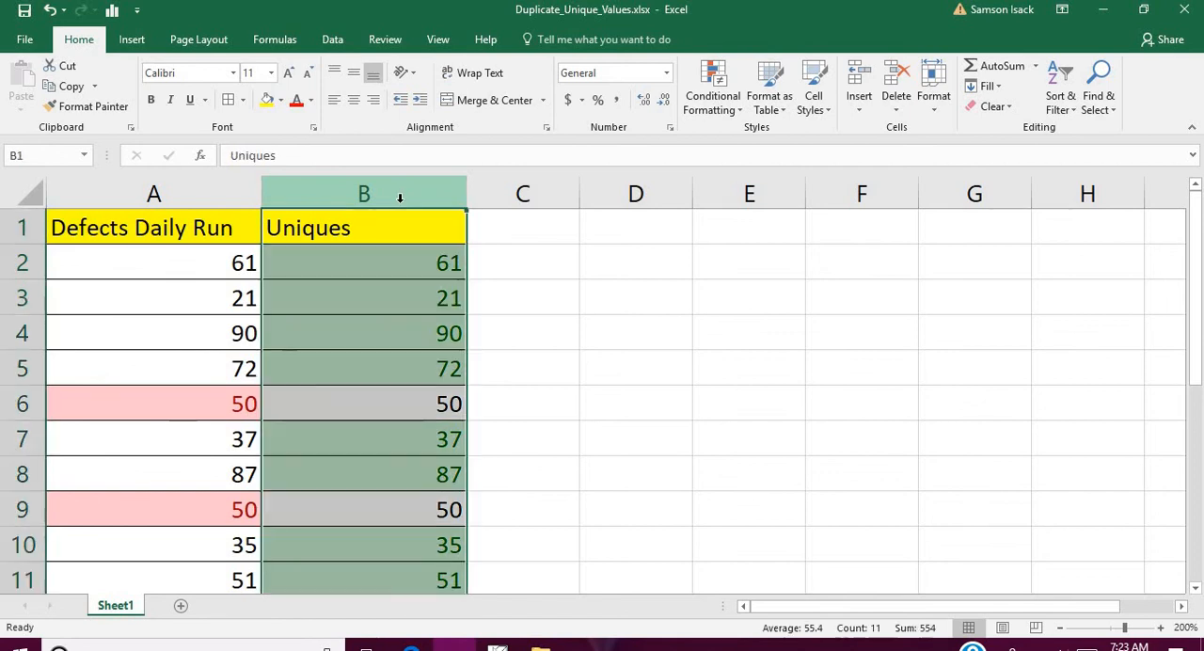
click(726, 112)
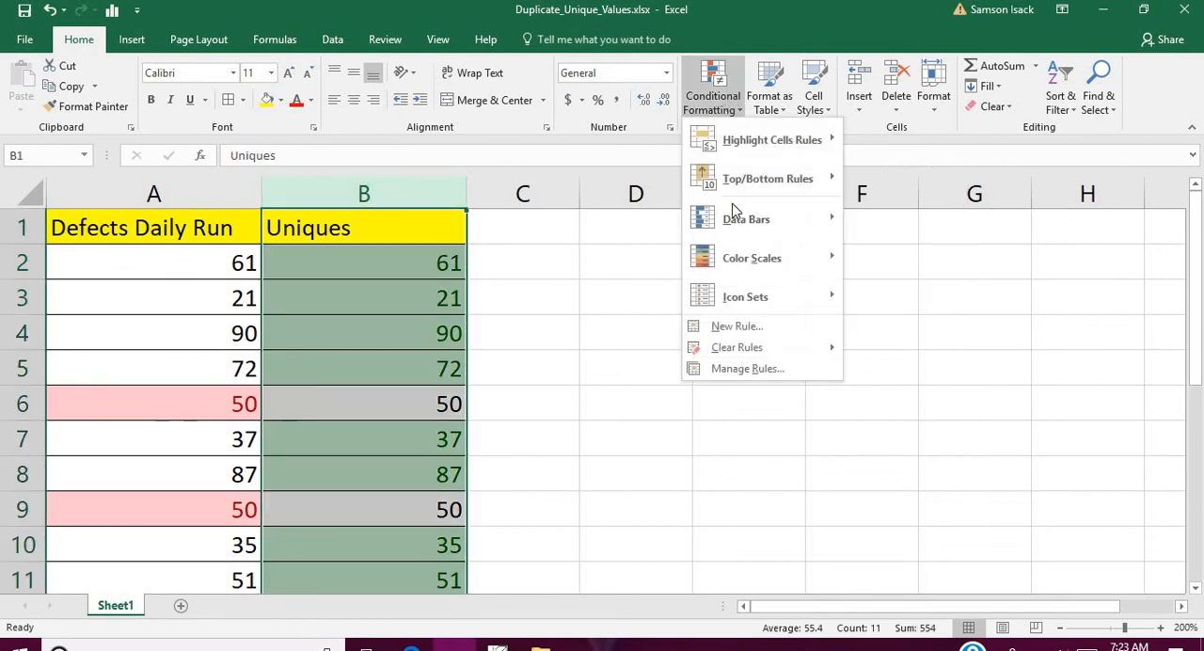
mouse_move(769, 348)
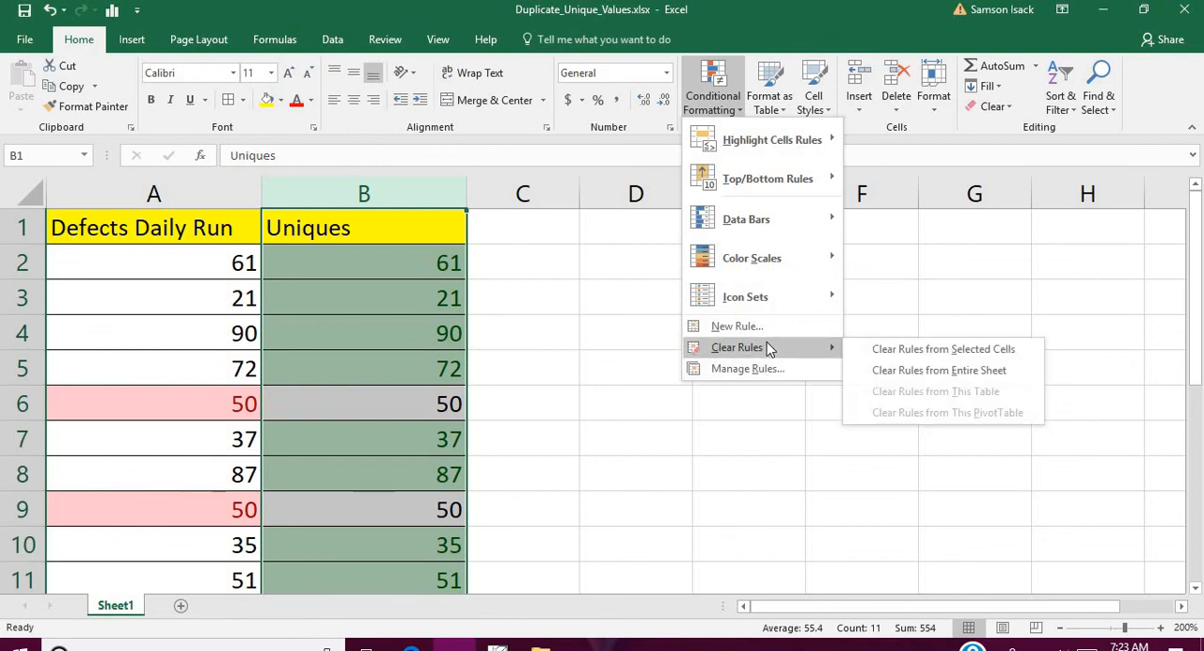
click(950, 349)
- Apply a conditional formatting rule to the entire column B that marks unique values with Green Fill with Dark Green Text
click(422, 188)
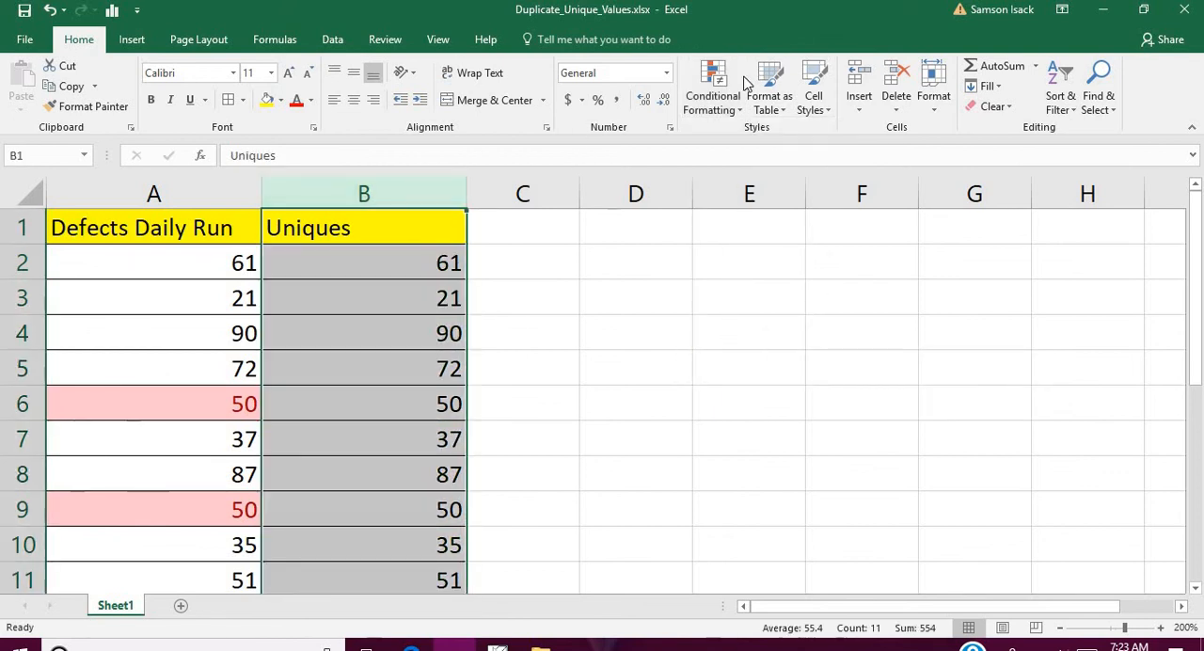
click(723, 94)
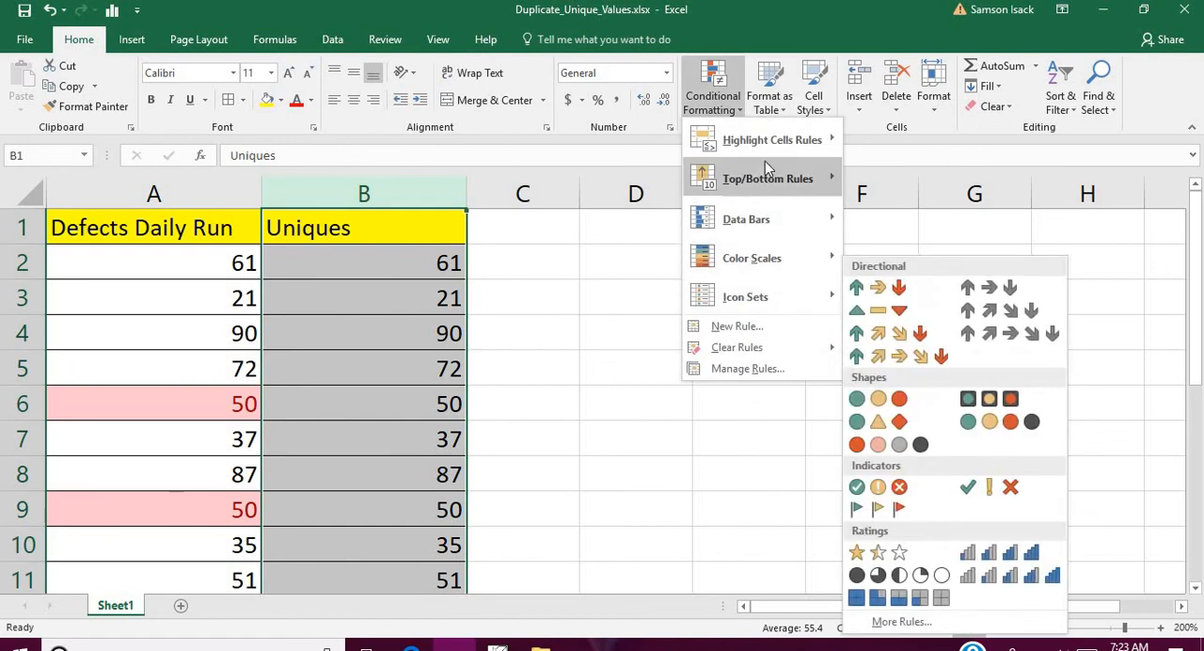
mouse_move(774, 139)
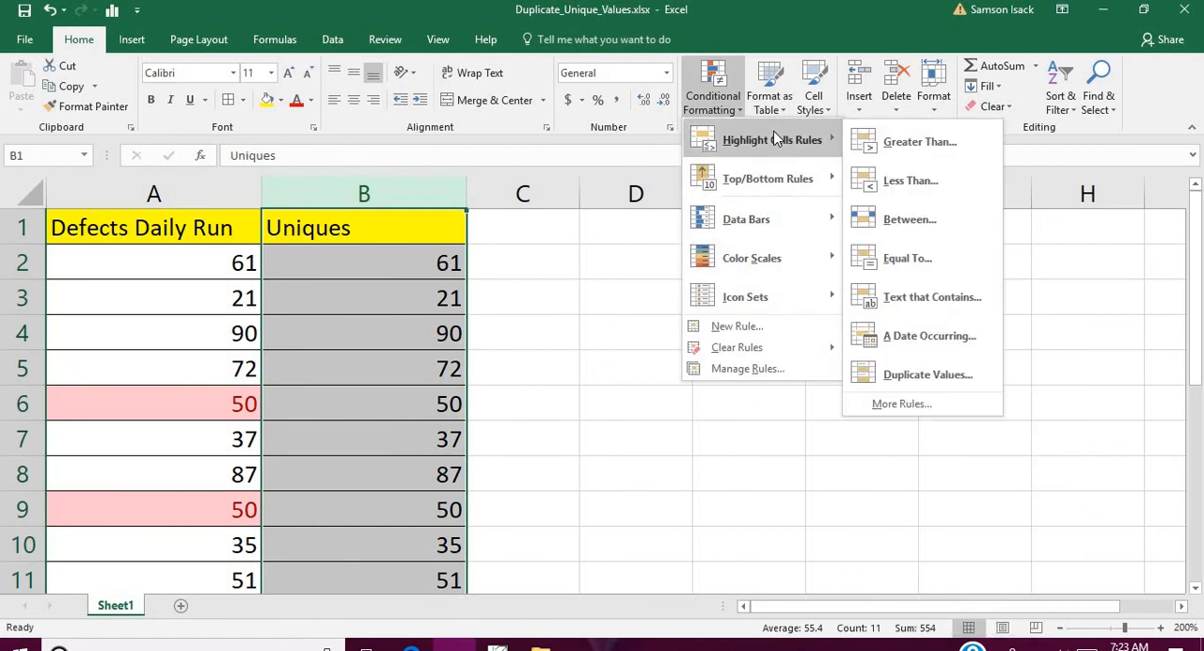
click(950, 379)
click(745, 358)
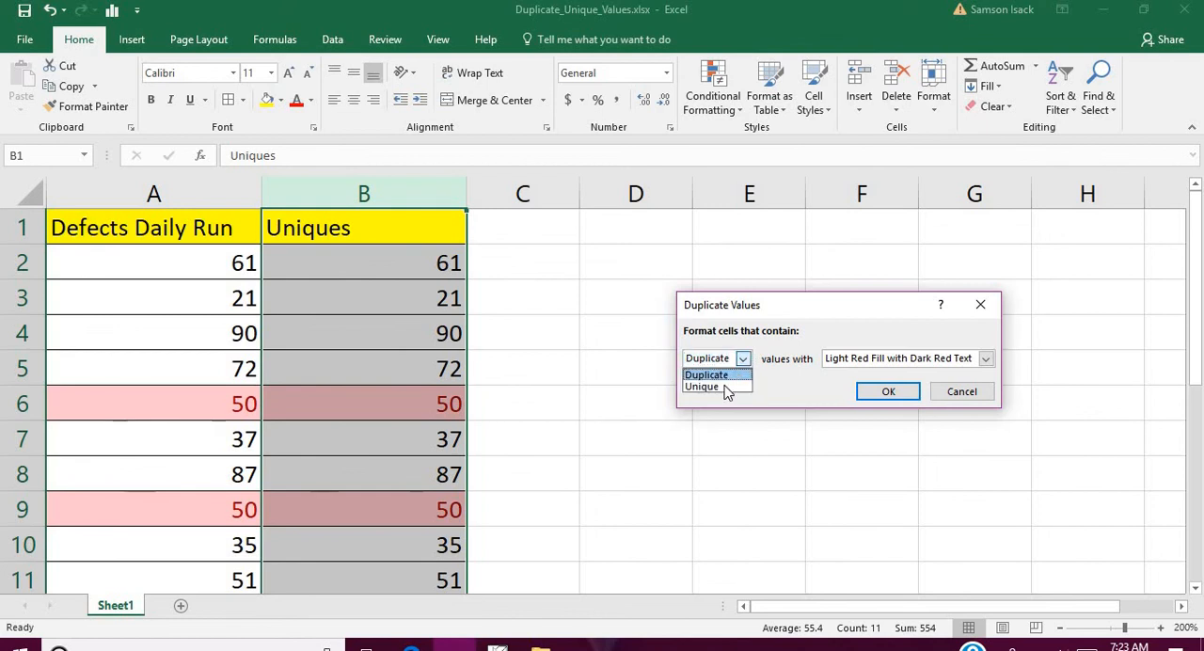
click(726, 388)
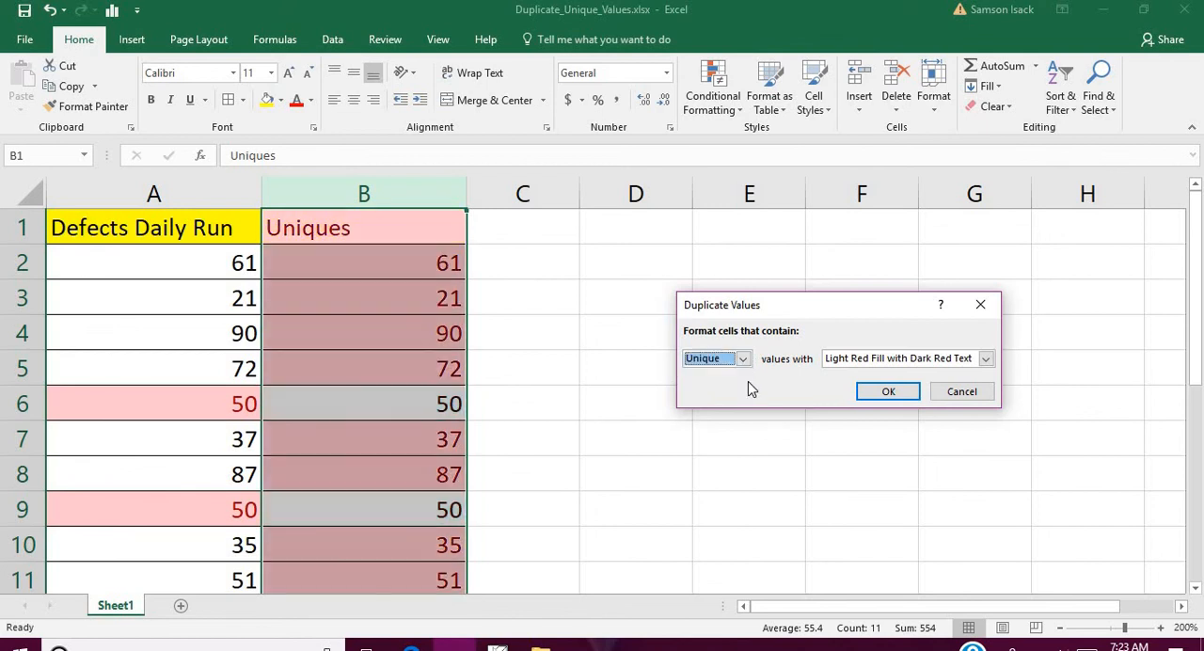
click(876, 359)
click(861, 398)
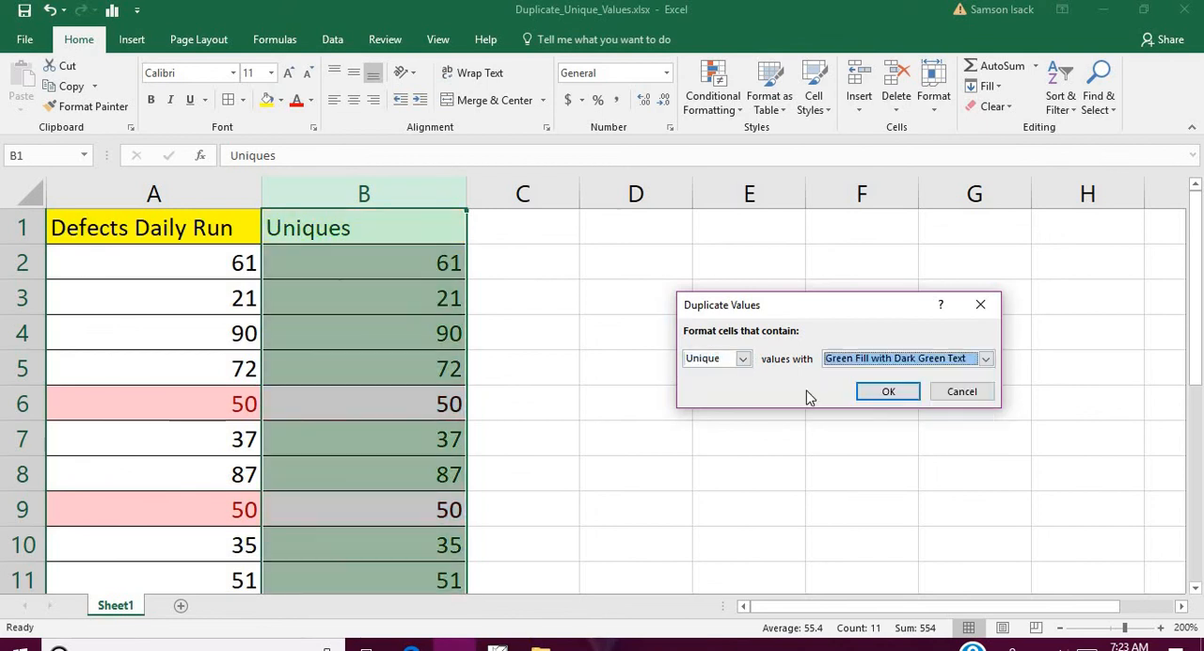
click(889, 391)
click(378, 237)
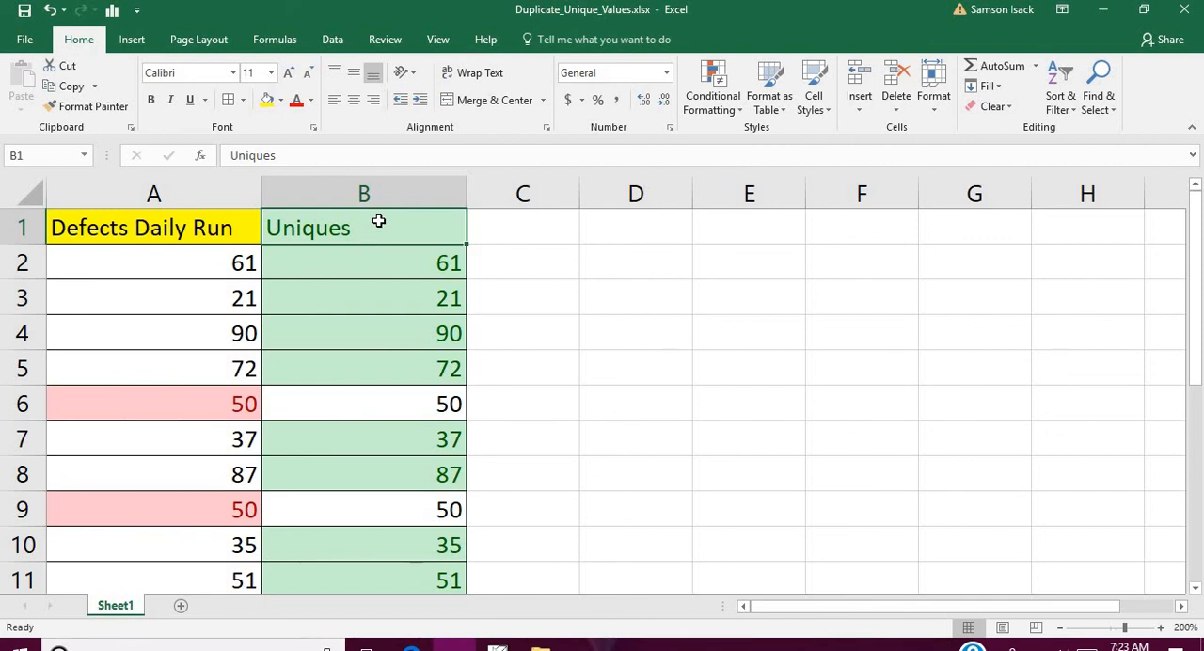
click(538, 237)
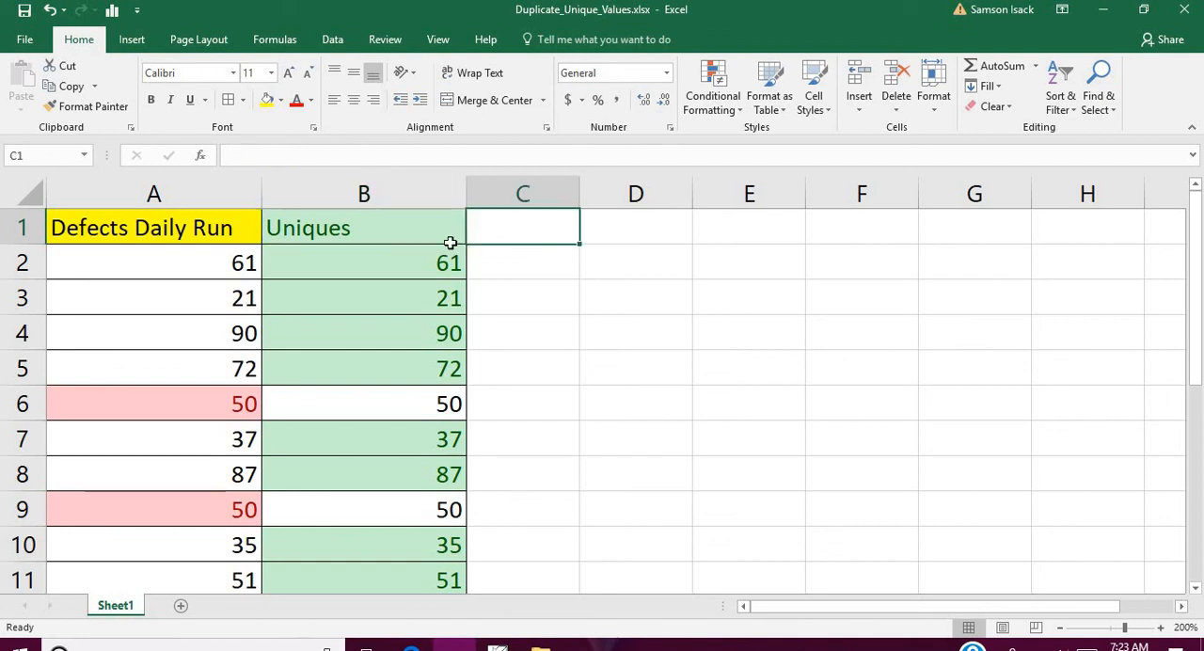
- Clear the conditional formatting rules from the Uniques header cell B1 only
click(443, 232)
click(713, 104)
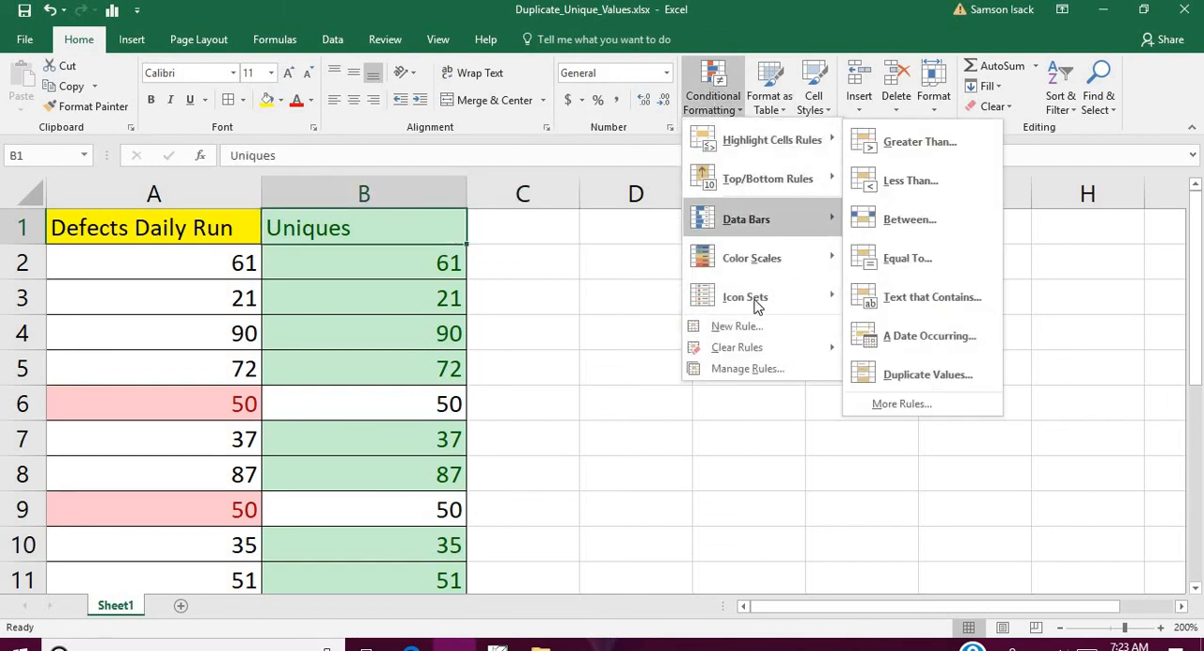
mouse_move(753, 354)
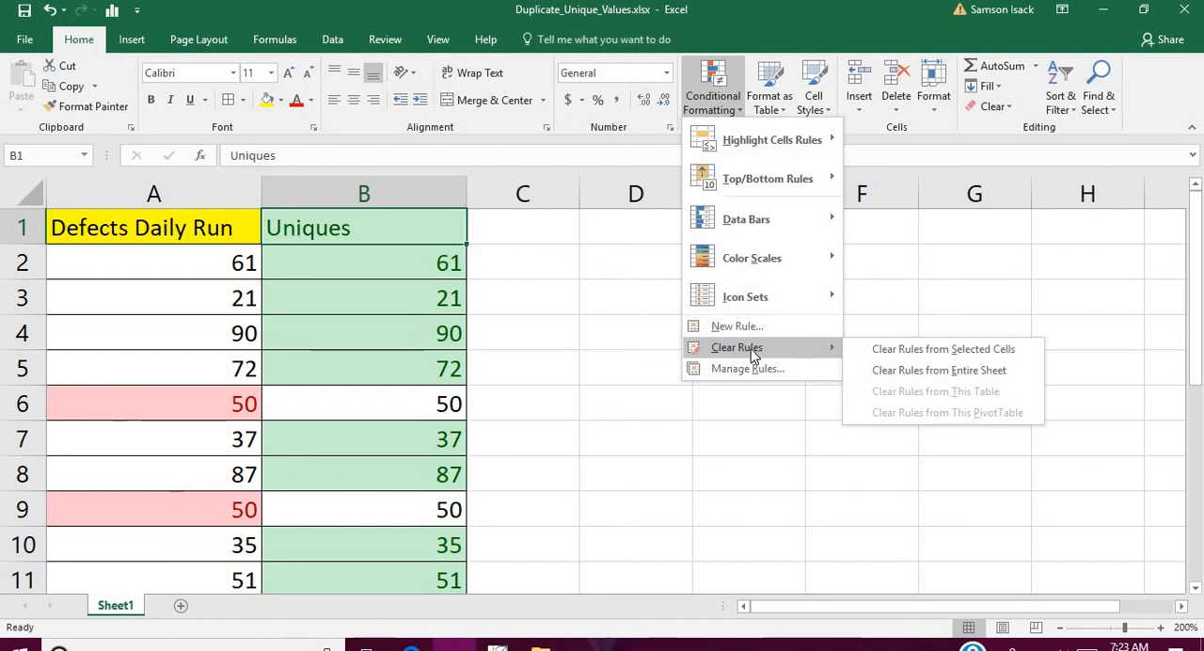
click(929, 353)
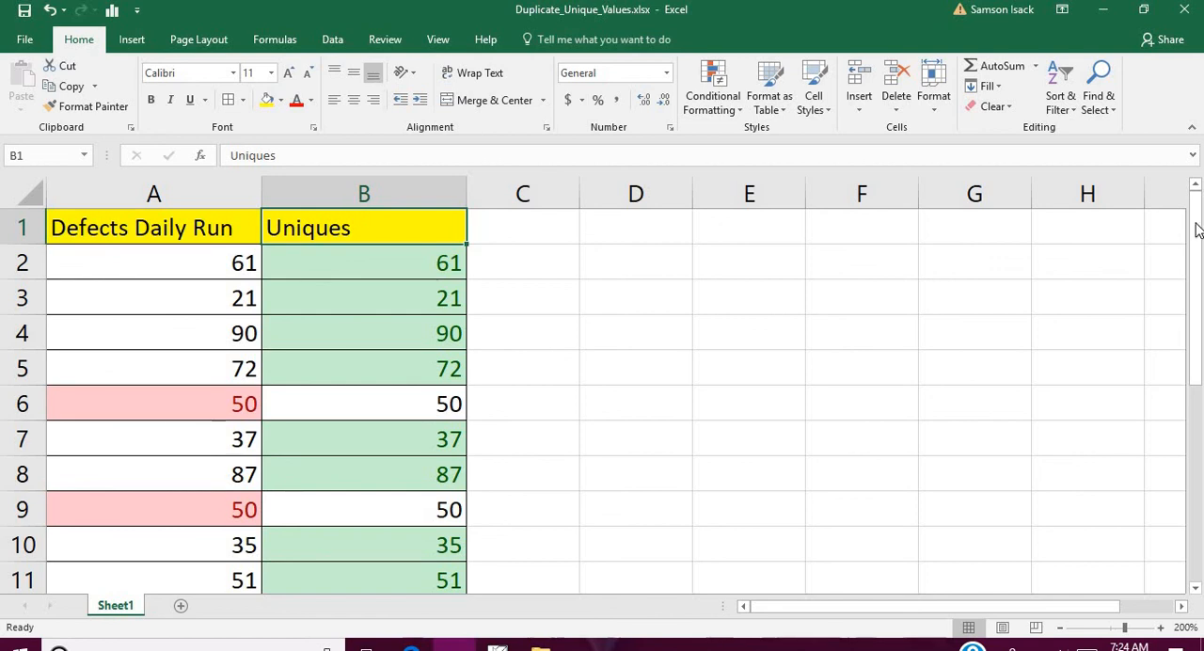
mouse_move(1195, 230)
mouse_down()
mouse_move(1196, 385)
mouse_move(1195, 230)
mouse_up()
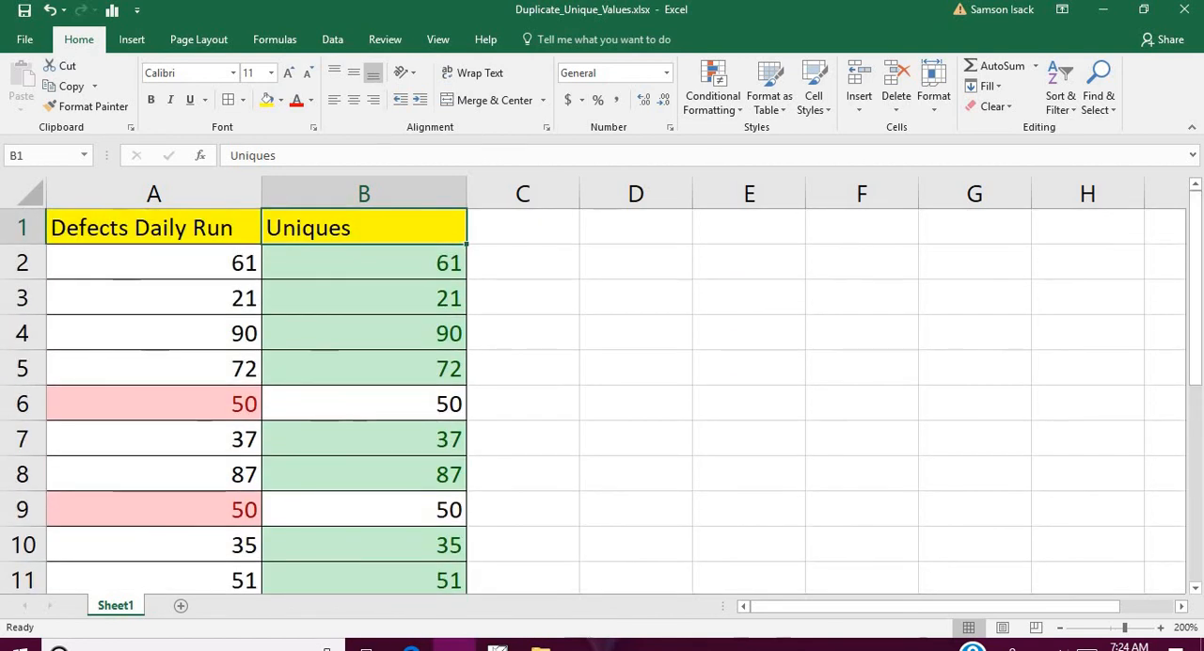